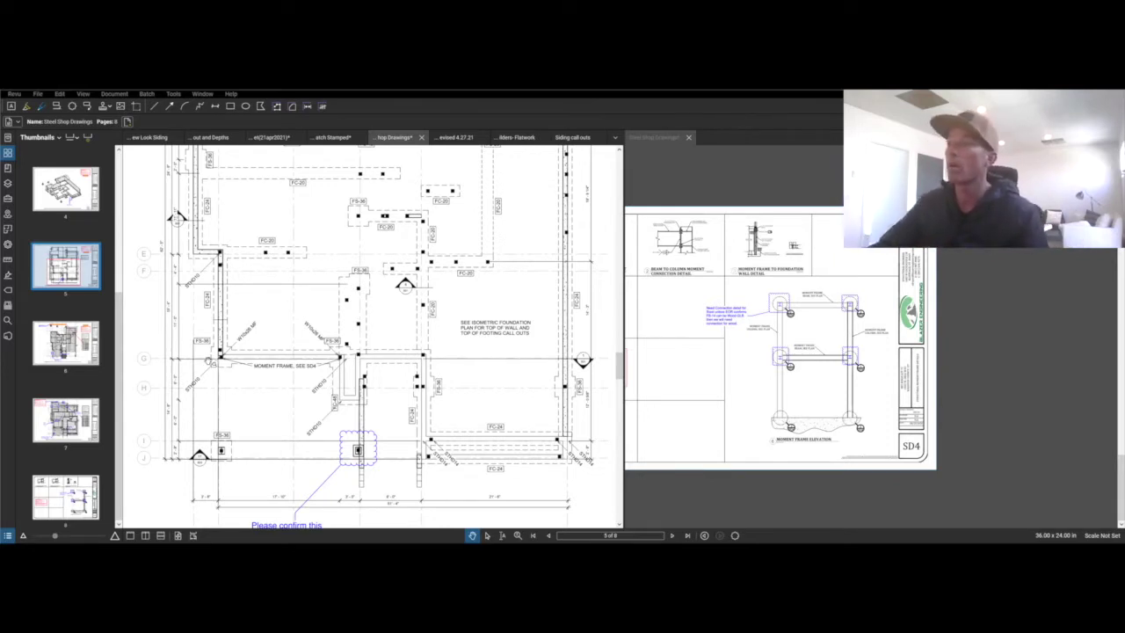
Step: Open page 1 of the steel shop drawings and examine the hand-drawn foundation and first floor plans with their clouded comments
{"action": "scroll", "coordinate": [107, 349], "scroll_direction": "up", "scroll_amount": 3}
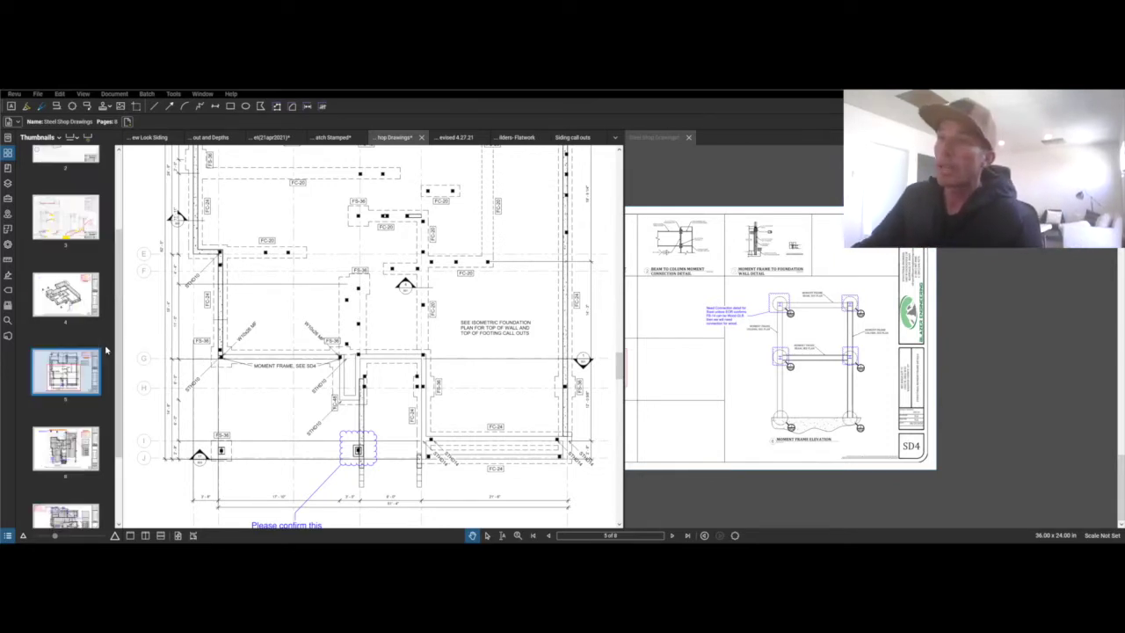
{"action": "scroll", "coordinate": [104, 350], "scroll_direction": "up", "scroll_amount": 1}
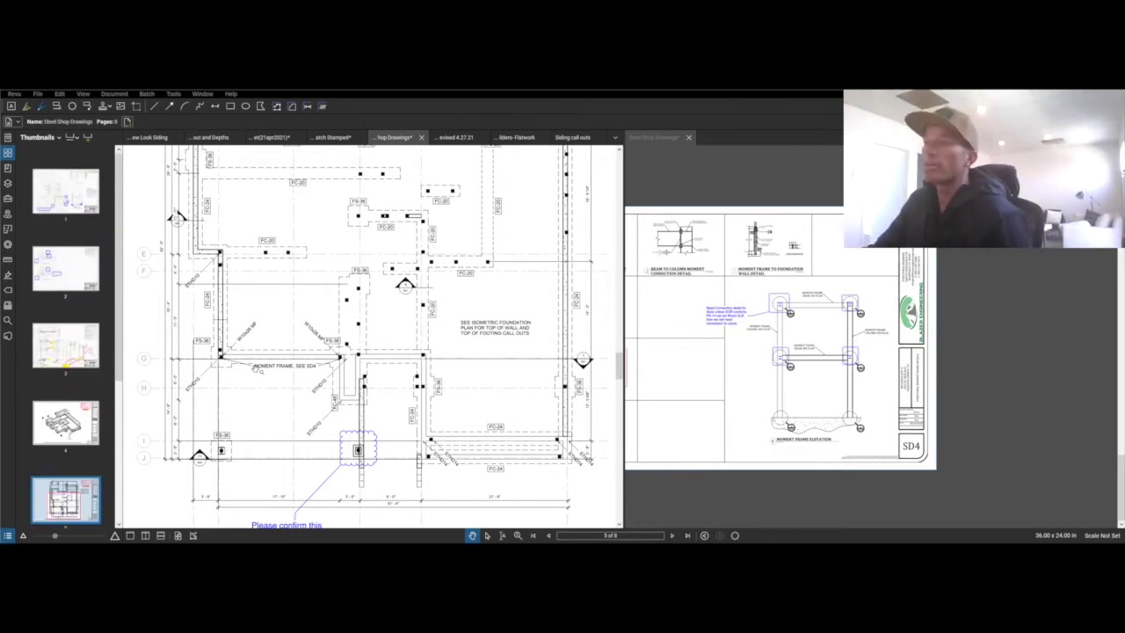
{"action": "scroll", "coordinate": [285, 328], "scroll_direction": "down", "scroll_amount": 1}
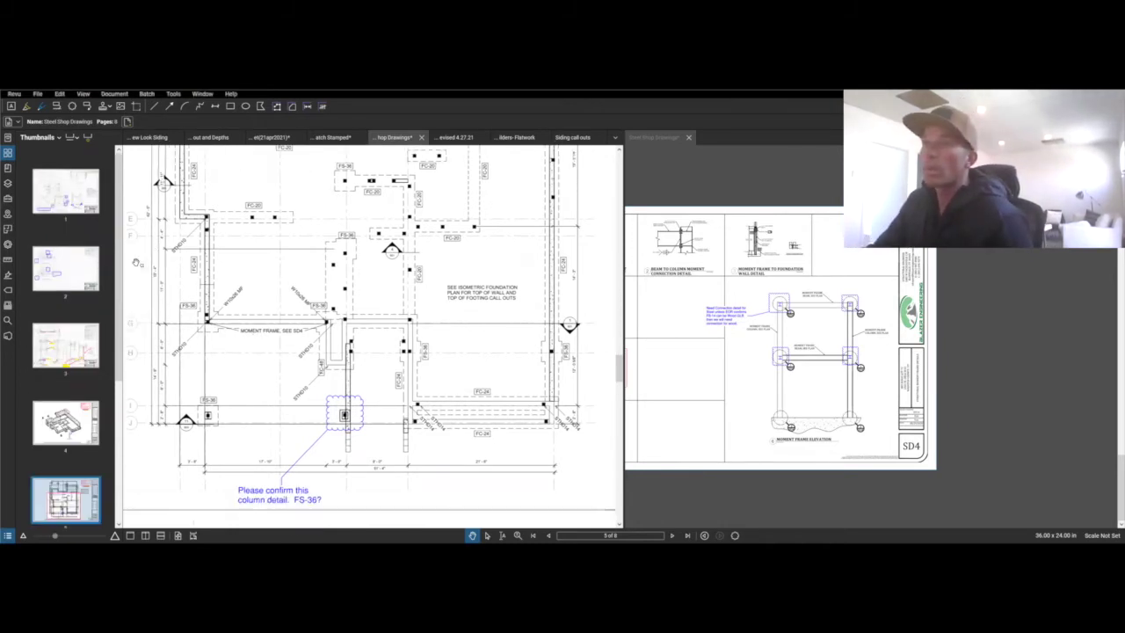
{"action": "left_click", "coordinate": [89, 197]}
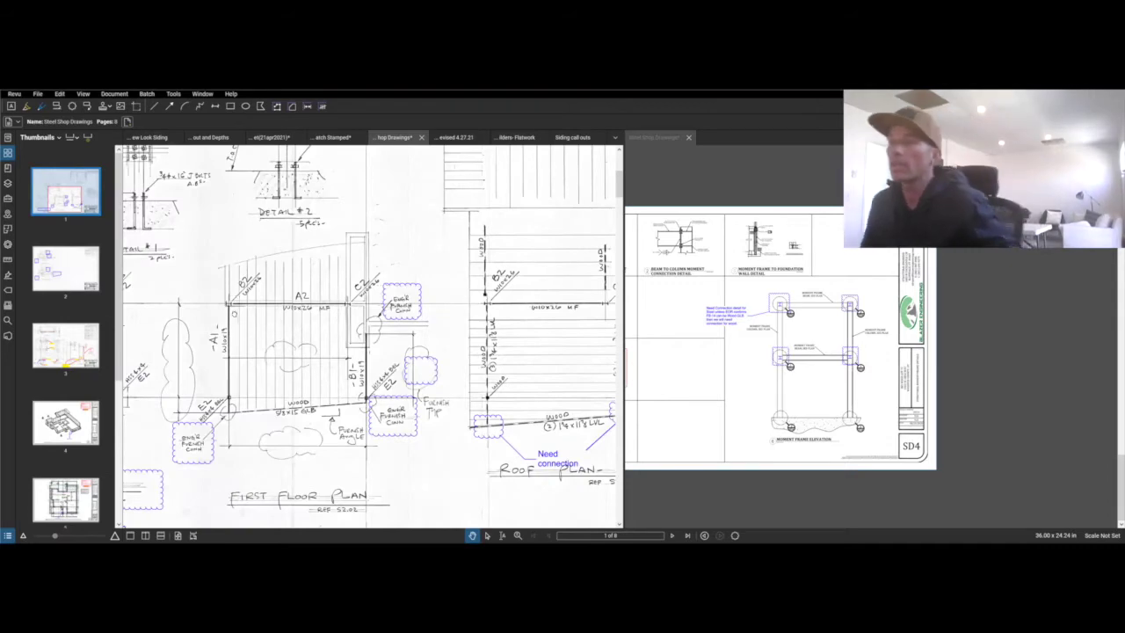
{"action": "left_click_drag", "start_coordinate": [240, 298], "coordinate": [381, 270]}
{"action": "scroll", "coordinate": [264, 331], "scroll_direction": "down", "scroll_amount": 3}
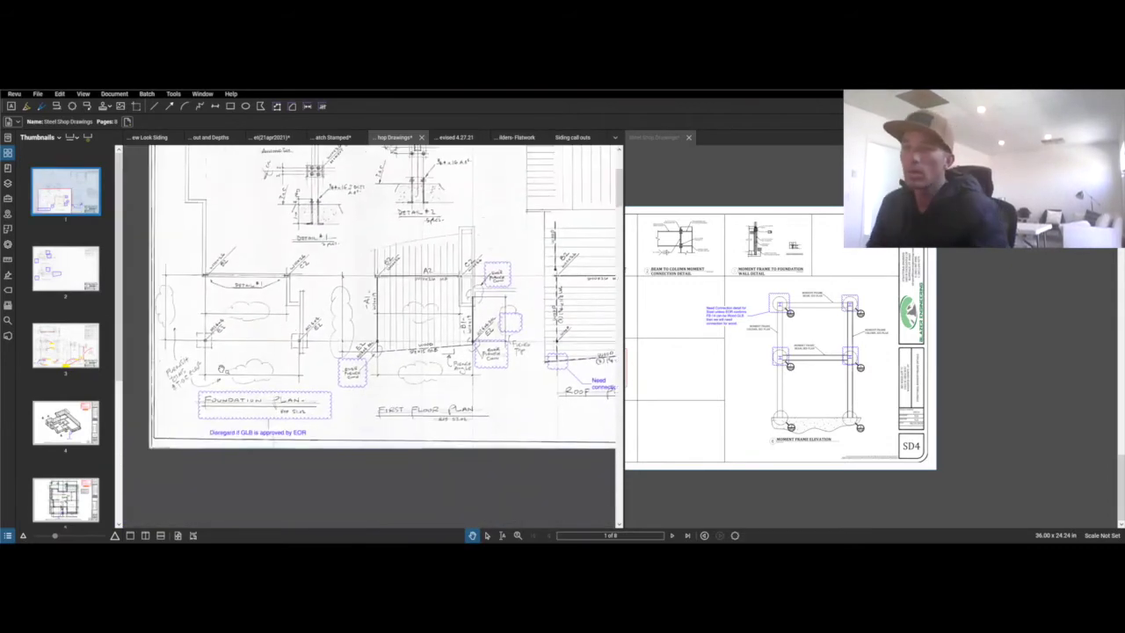
Step: Open the first floor framing plan on page 6 and examine the beam schedule, clouded FB-14 beams, GLB question and connection detail request
{"action": "scroll", "coordinate": [65, 481], "scroll_direction": "down", "scroll_amount": 3}
{"action": "left_click", "coordinate": [64, 481]}
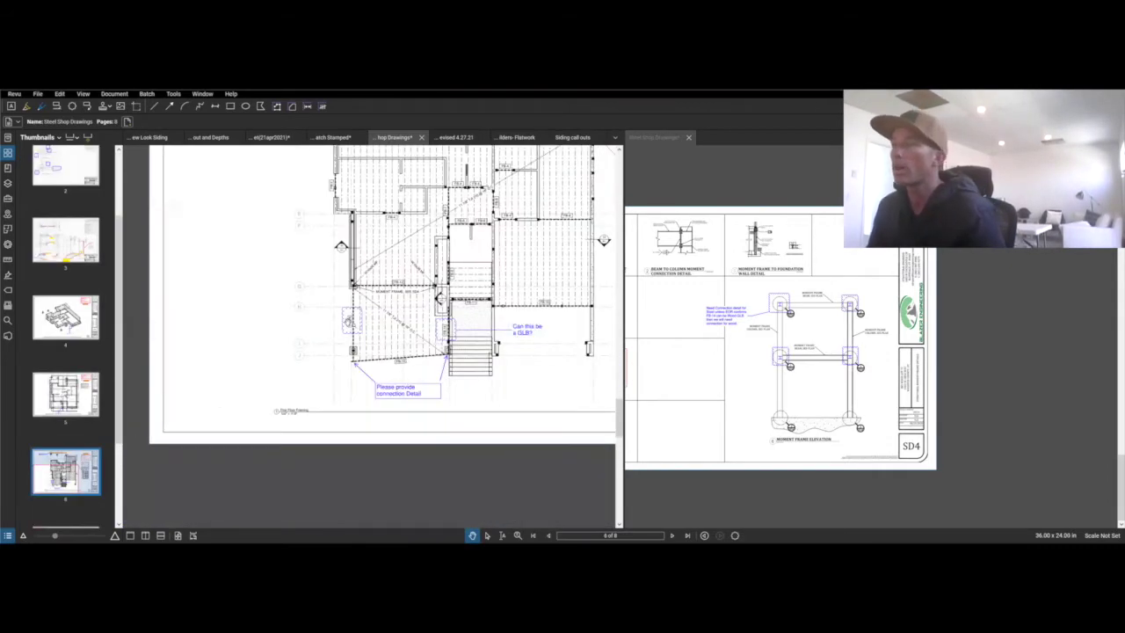
{"action": "scroll", "coordinate": [350, 323], "scroll_direction": "up", "scroll_amount": 2}
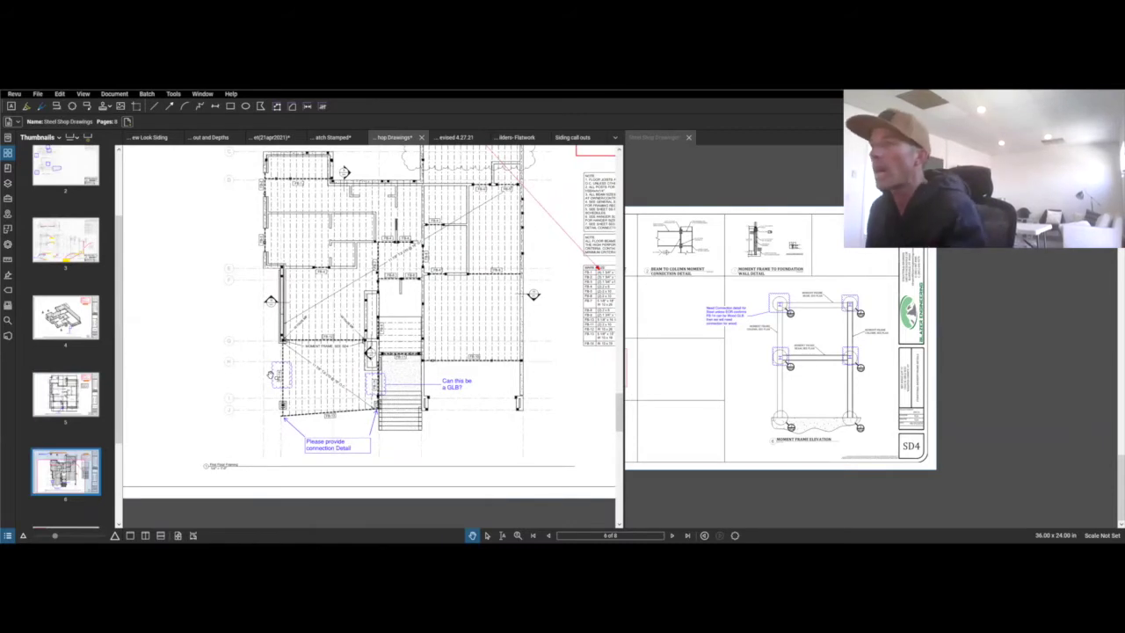
{"action": "left_click_drag", "start_coordinate": [340, 329], "coordinate": [297, 335]}
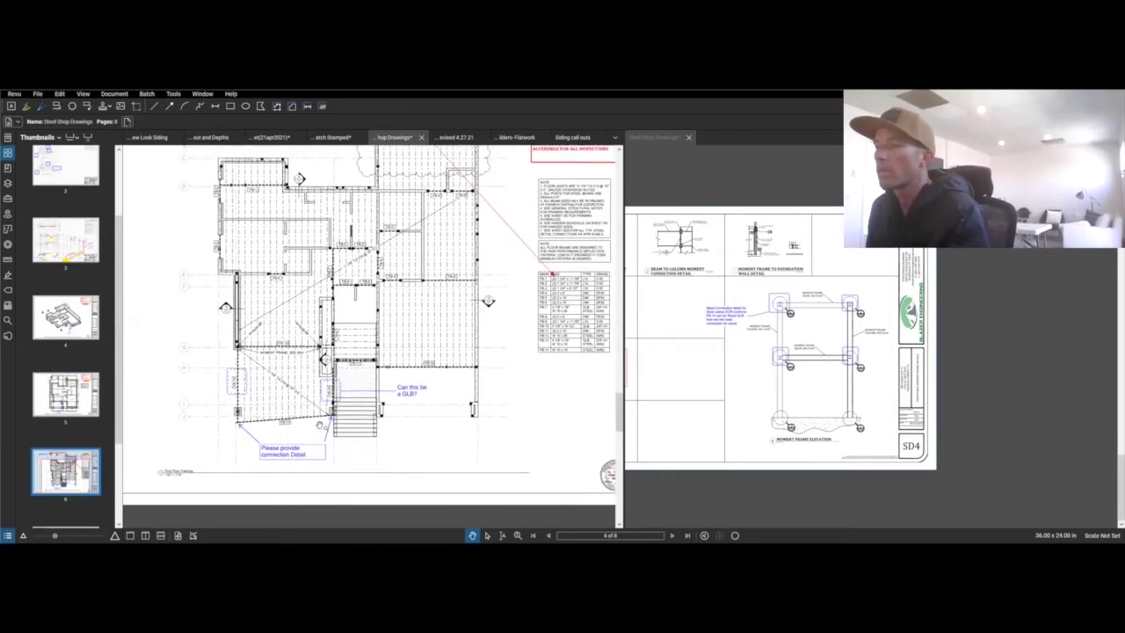
{"action": "left_click_drag", "start_coordinate": [439, 385], "coordinate": [423, 386]}
{"action": "scroll", "coordinate": [546, 346], "scroll_direction": "up", "scroll_amount": 4}
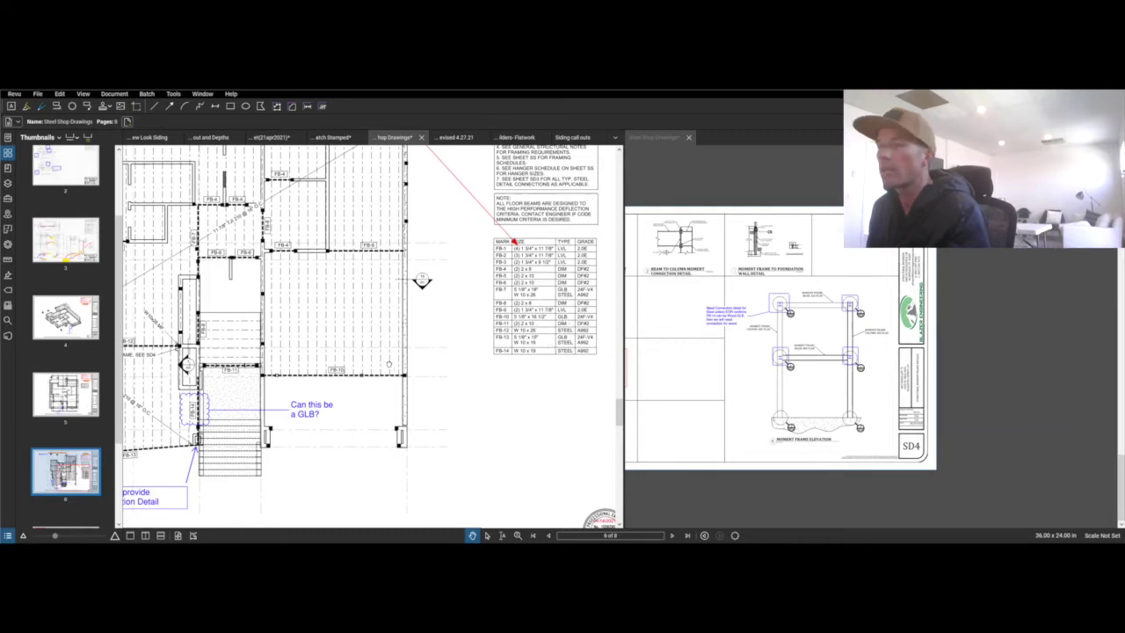
{"action": "left_click_drag", "start_coordinate": [331, 391], "coordinate": [413, 353]}
{"action": "left_click_drag", "start_coordinate": [320, 420], "coordinate": [374, 400]}
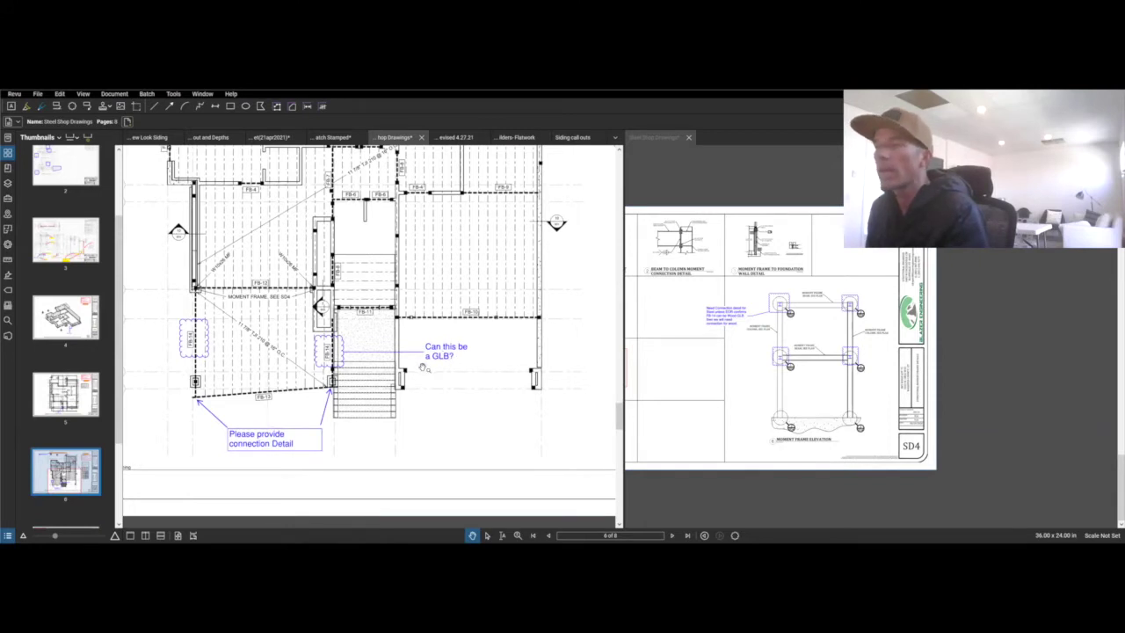
{"action": "scroll", "coordinate": [440, 369], "scroll_direction": "right", "scroll_amount": 2}
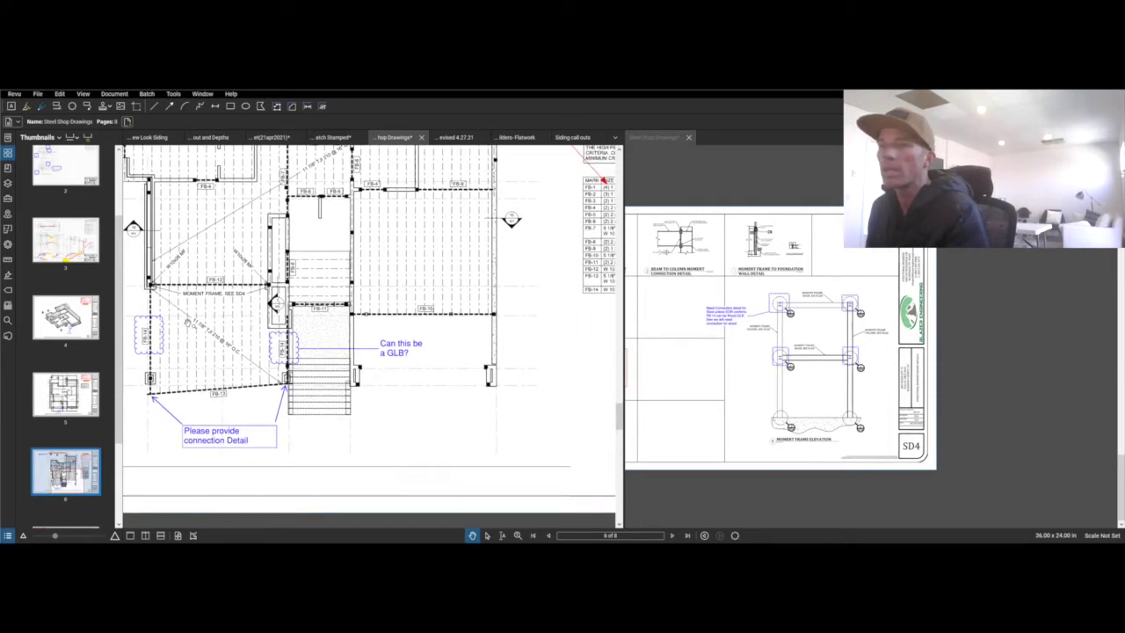
{"action": "left_click_drag", "start_coordinate": [135, 345], "coordinate": [175, 395]}
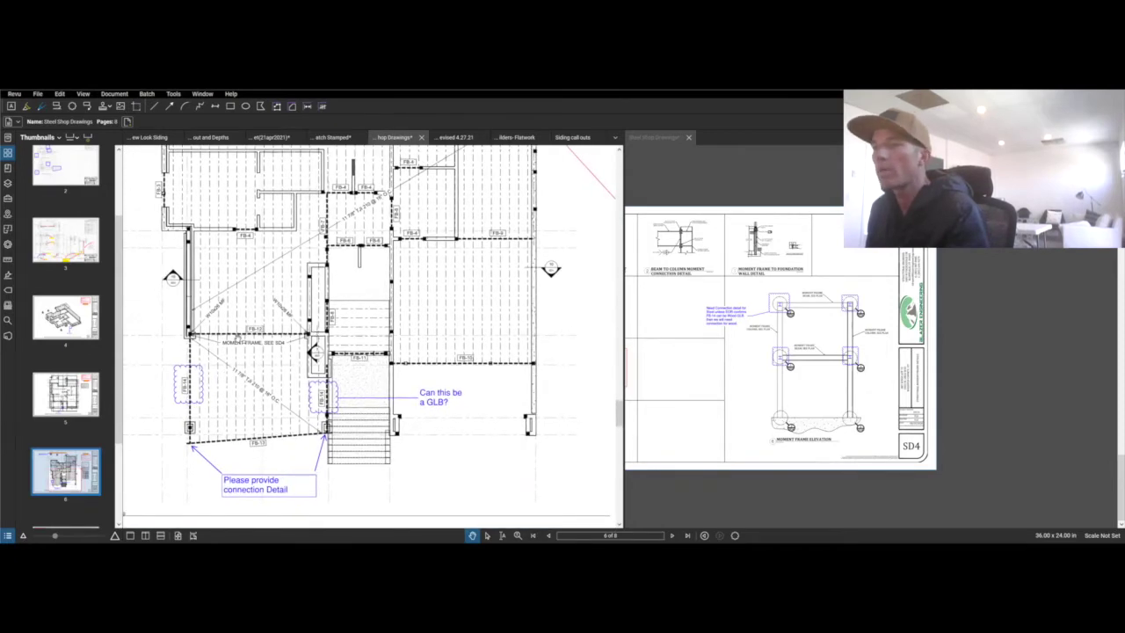
{"action": "scroll", "coordinate": [197, 339], "scroll_direction": "up", "scroll_amount": 2}
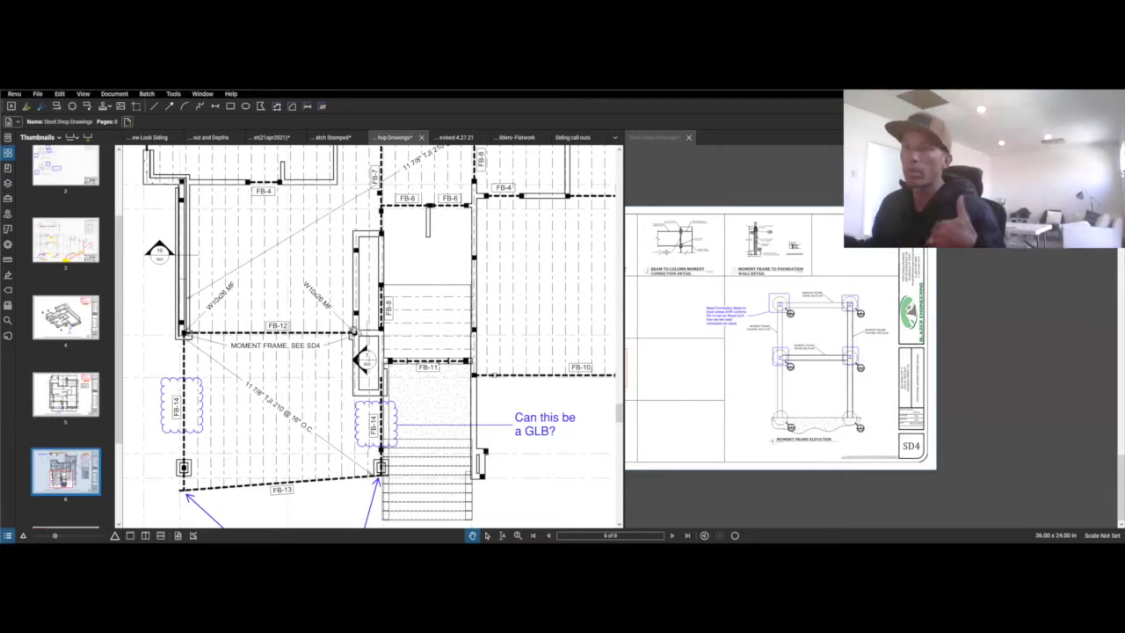
Step: Open the roof framing plan on page 7 and read the comment about HSS 6x6 porch columns
{"action": "scroll", "coordinate": [106, 411], "scroll_direction": "down", "scroll_amount": 3}
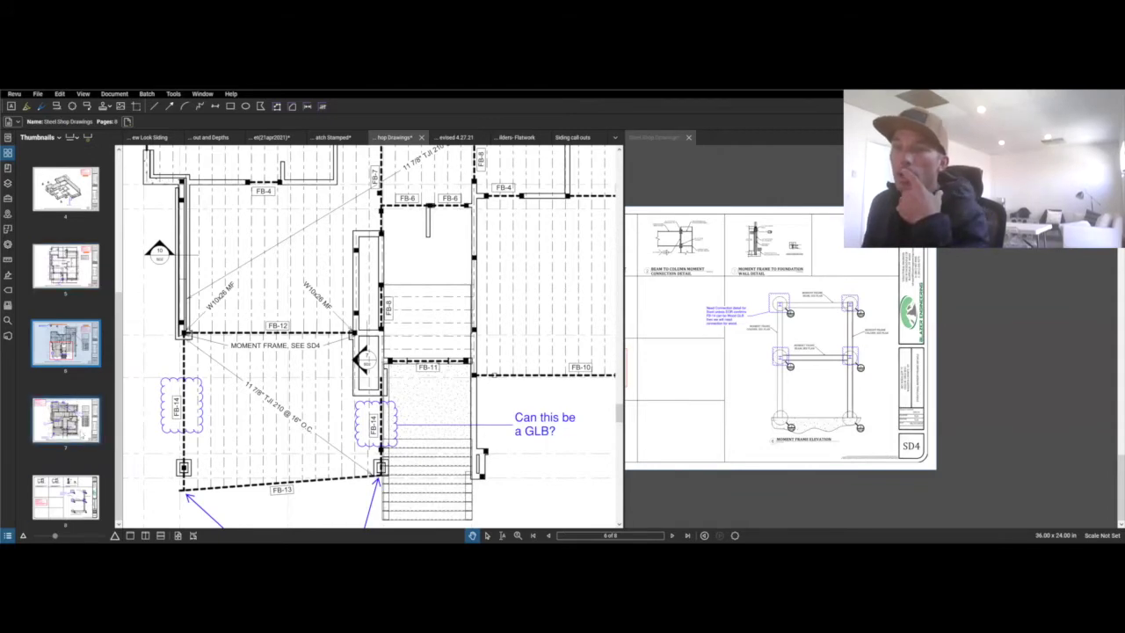
{"action": "left_click", "coordinate": [80, 431]}
{"action": "left_click_drag", "start_coordinate": [297, 362], "coordinate": [300, 284]}
{"action": "scroll", "coordinate": [299, 285], "scroll_direction": "down", "scroll_amount": 5}
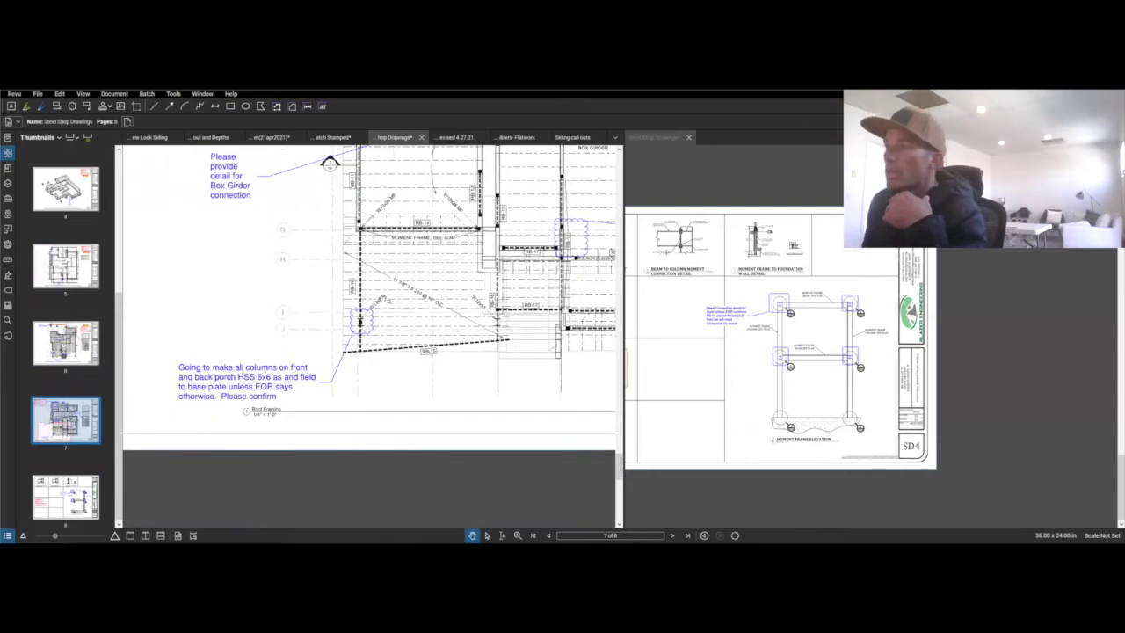
{"action": "scroll", "coordinate": [380, 303], "scroll_direction": "up", "scroll_amount": 2}
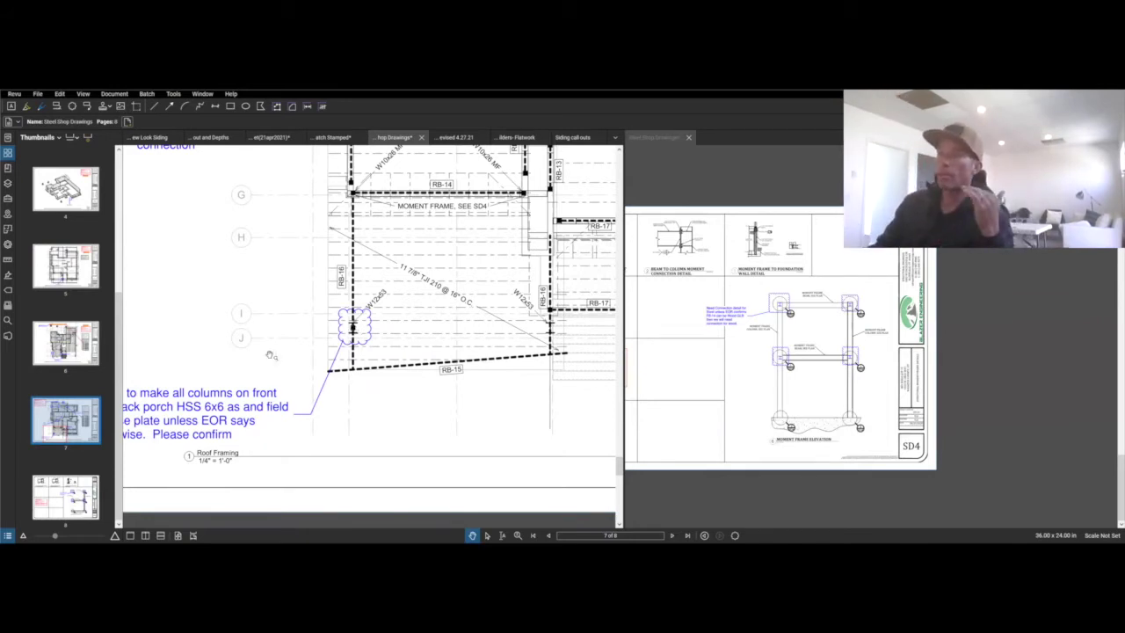
{"action": "left_click_drag", "start_coordinate": [272, 356], "coordinate": [341, 332]}
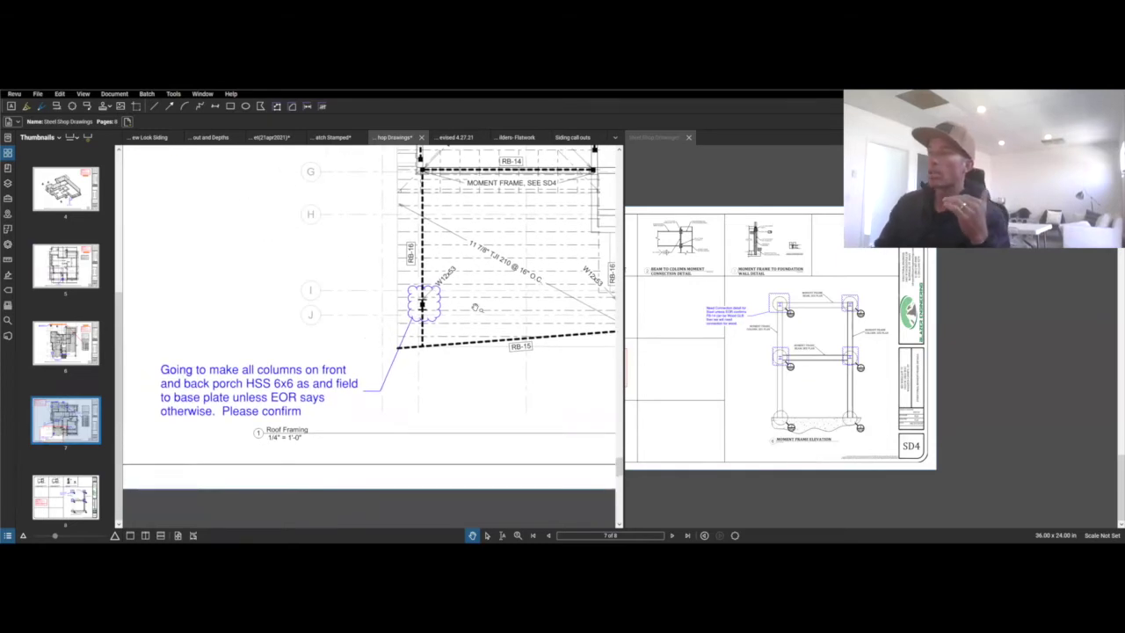
{"action": "scroll", "coordinate": [477, 302], "scroll_direction": "down", "scroll_amount": 3}
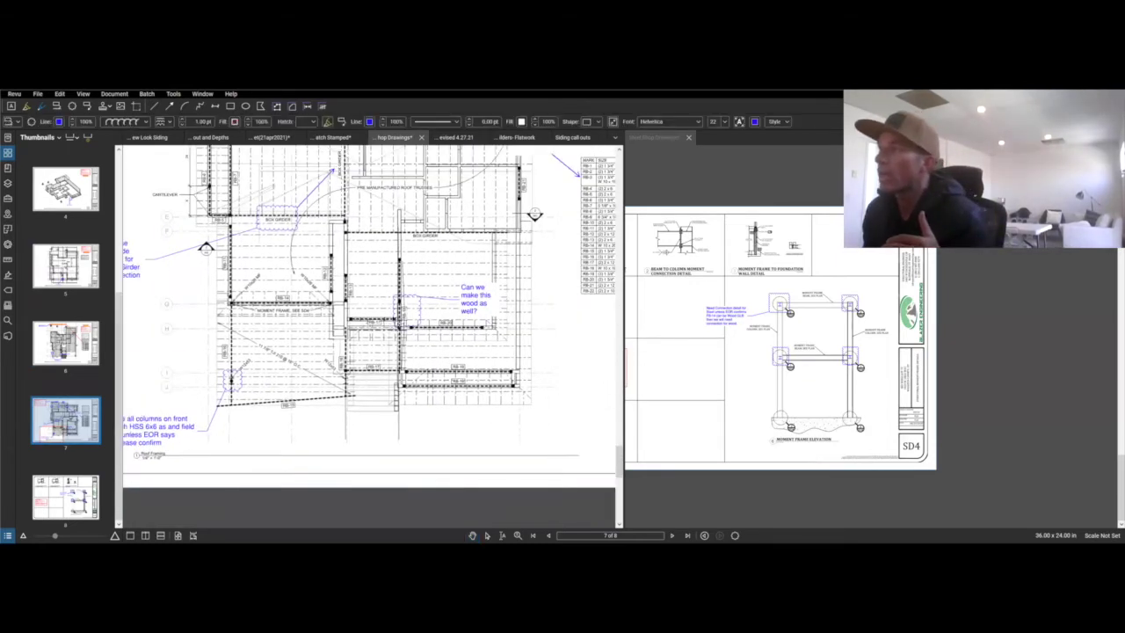
Step: Review the roof framing notes and roof beam schedule beside the RB-3 wood GLB comment
{"action": "scroll", "coordinate": [425, 248], "scroll_direction": "up", "scroll_amount": 5}
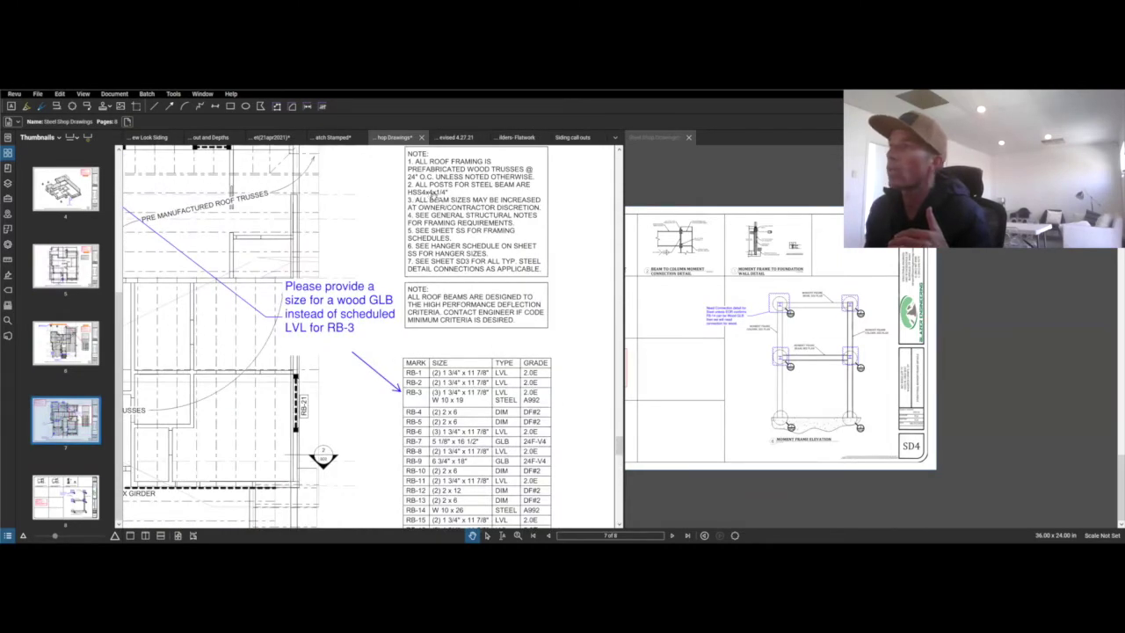
{"action": "mouse_move", "coordinate": [372, 254]}
{"action": "left_mouse_down"}
{"action": "mouse_move", "coordinate": [399, 237]}
{"action": "mouse_move", "coordinate": [481, 228]}
{"action": "left_mouse_up"}
{"action": "scroll", "coordinate": [337, 305], "scroll_direction": "down", "scroll_amount": 1}
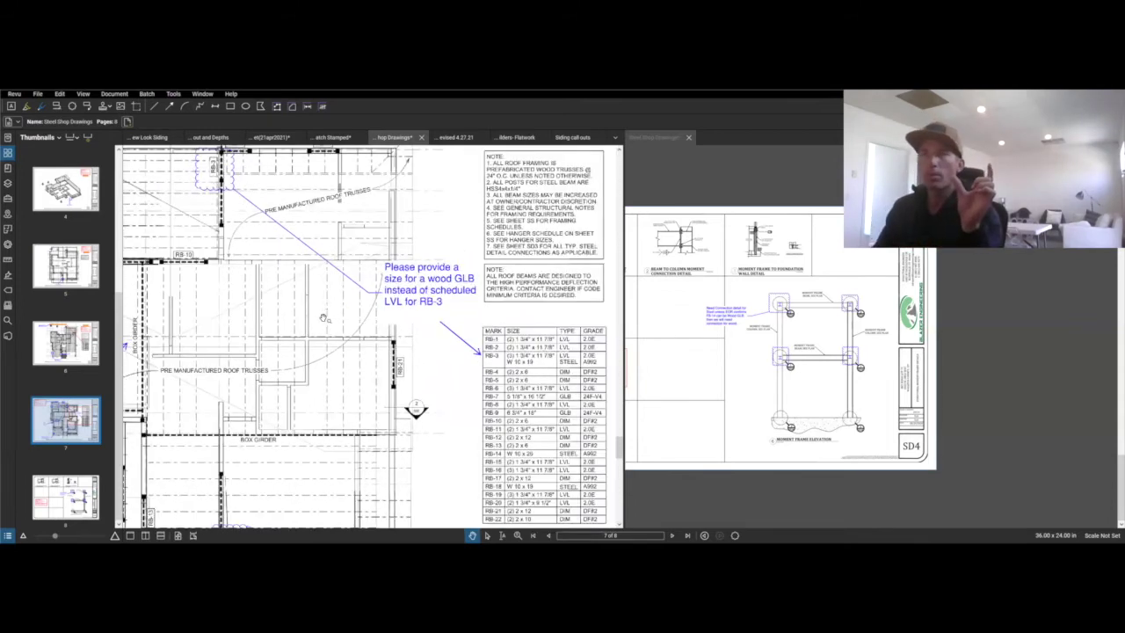
Step: Return to the clouded W12x53 porch column near RB-16 and examine its column callout and comment
{"action": "scroll", "coordinate": [323, 318], "scroll_direction": "down", "scroll_amount": 3}
{"action": "scroll", "coordinate": [346, 378], "scroll_direction": "up", "scroll_amount": 6}
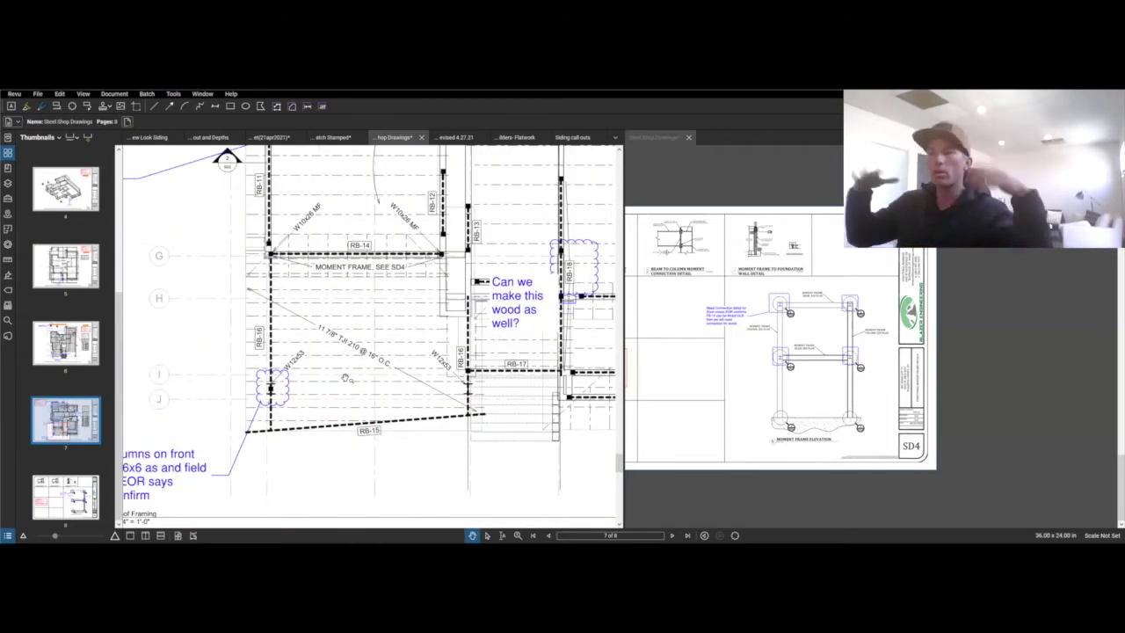
{"action": "left_click_drag", "start_coordinate": [345, 378], "coordinate": [401, 349]}
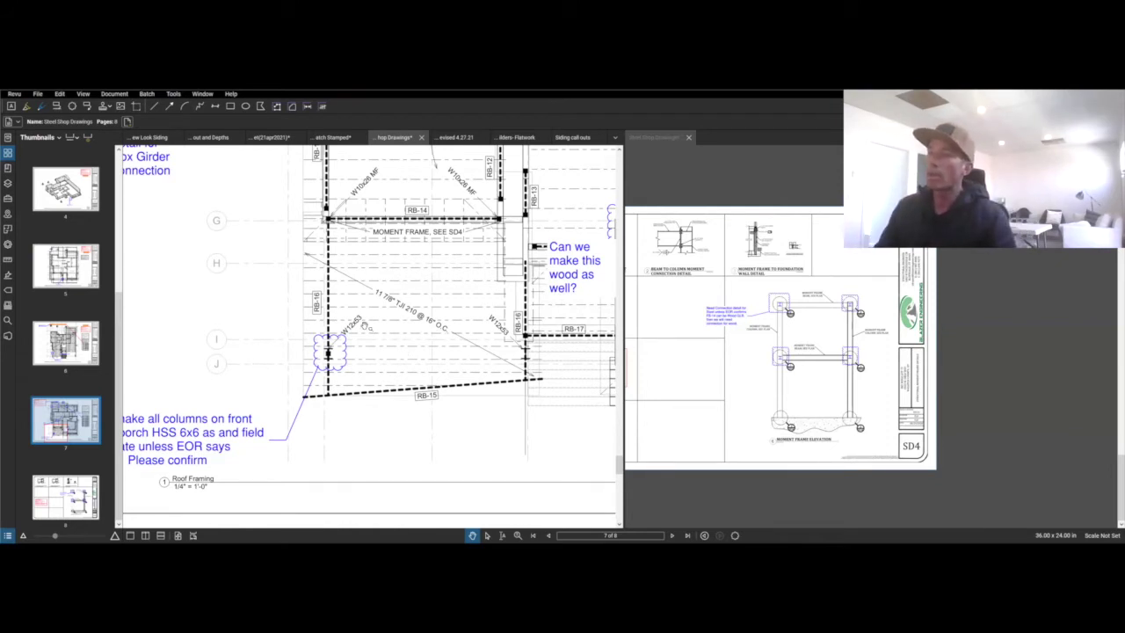
{"action": "left_click_drag", "start_coordinate": [354, 348], "coordinate": [432, 311]}
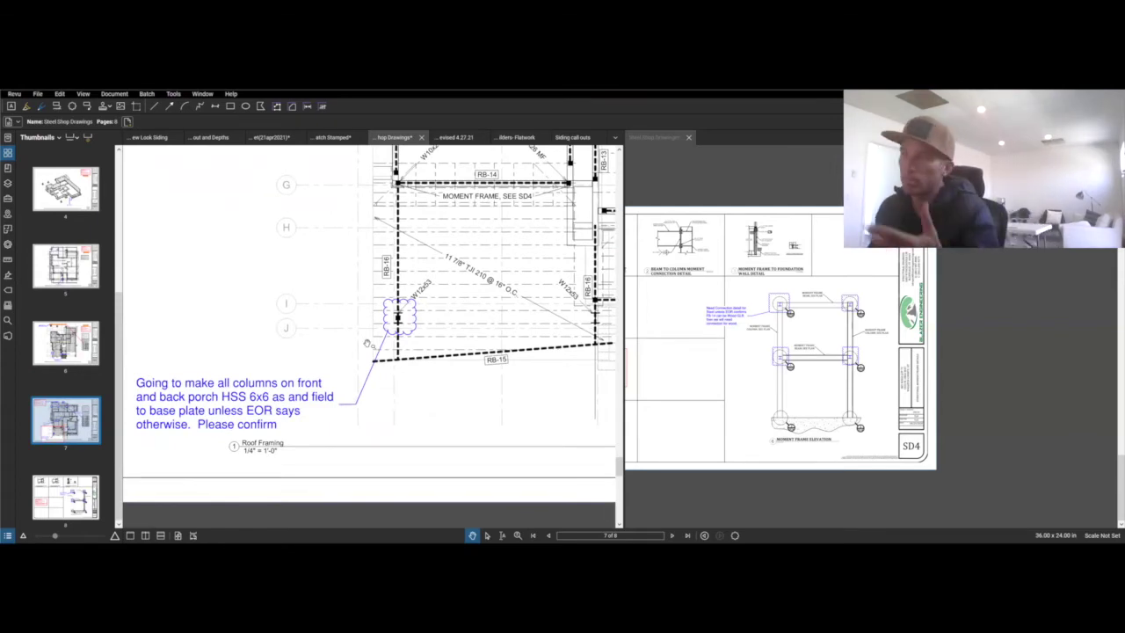
Step: Examine the roof plan's box girder connection request and the nearby comment asking to change a beam to wood
{"action": "left_click_drag", "start_coordinate": [309, 361], "coordinate": [290, 317]}
{"action": "scroll", "coordinate": [406, 296], "scroll_direction": "down", "scroll_amount": 1}
{"action": "left_click_drag", "start_coordinate": [496, 172], "coordinate": [400, 365]}
{"action": "scroll", "coordinate": [393, 369], "scroll_direction": "down", "scroll_amount": 2}
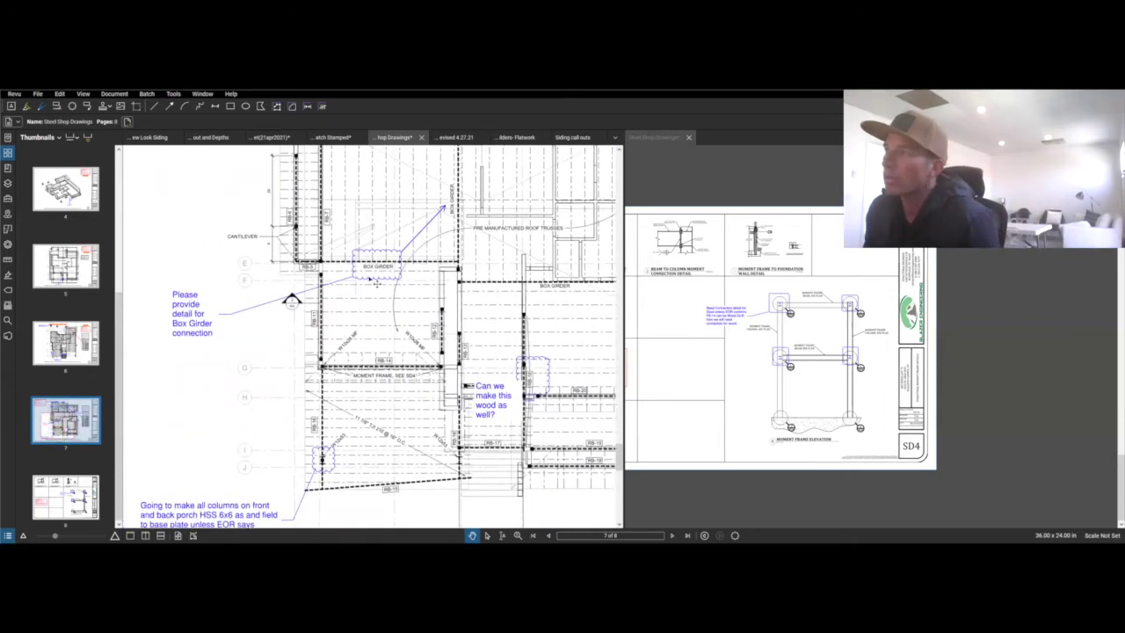
{"action": "scroll", "coordinate": [369, 303], "scroll_direction": "up", "scroll_amount": 2}
{"action": "scroll", "coordinate": [368, 304], "scroll_direction": "down", "scroll_amount": 1}
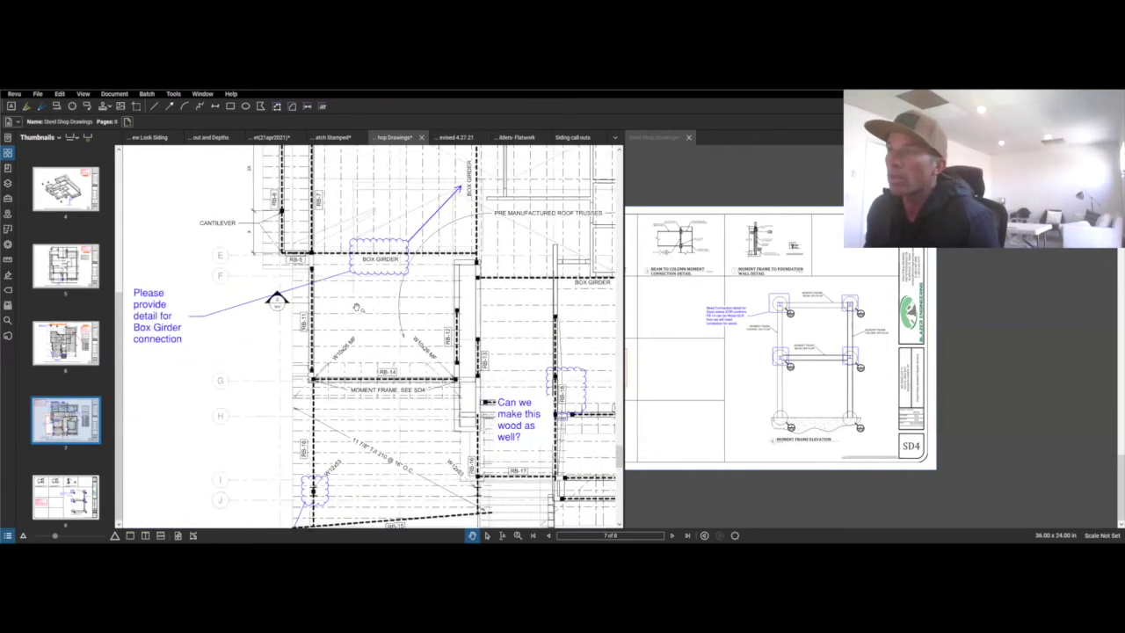
{"action": "left_click_drag", "start_coordinate": [348, 309], "coordinate": [376, 304]}
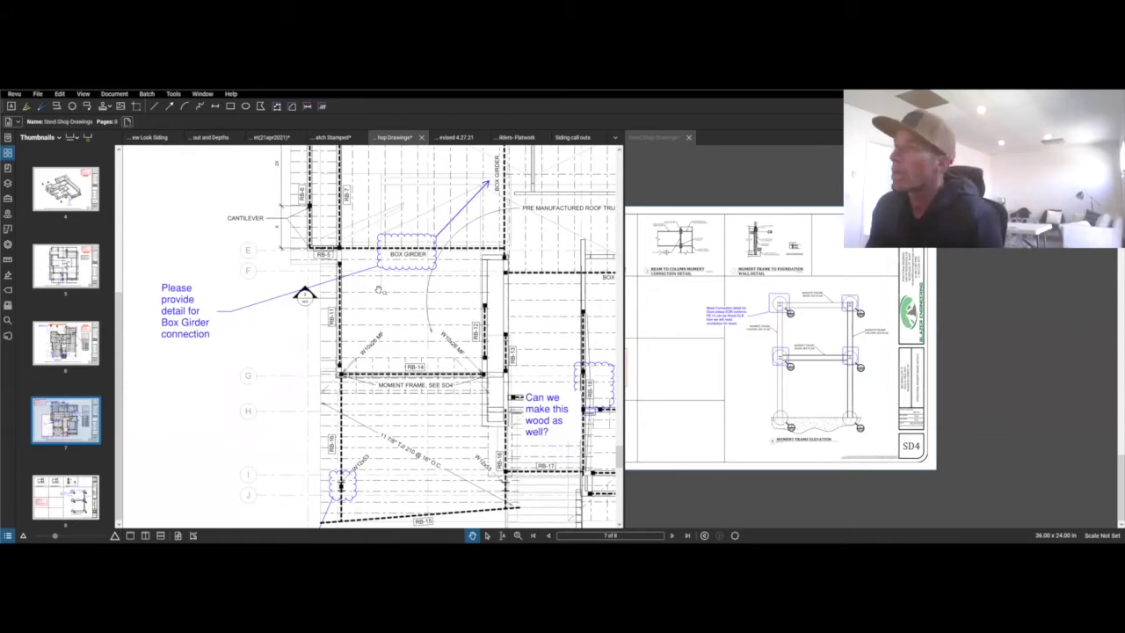
{"action": "left_click_drag", "start_coordinate": [414, 324], "coordinate": [320, 332]}
{"action": "scroll", "coordinate": [572, 307], "scroll_direction": "down", "scroll_amount": 1}
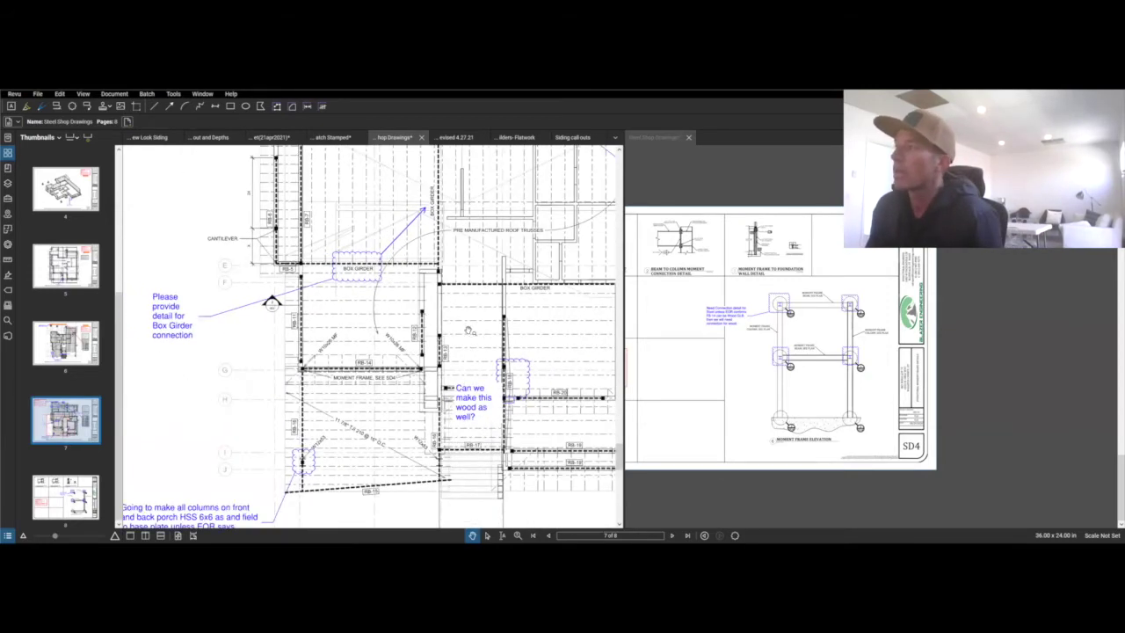
{"action": "left_click_drag", "start_coordinate": [571, 285], "coordinate": [551, 290]}
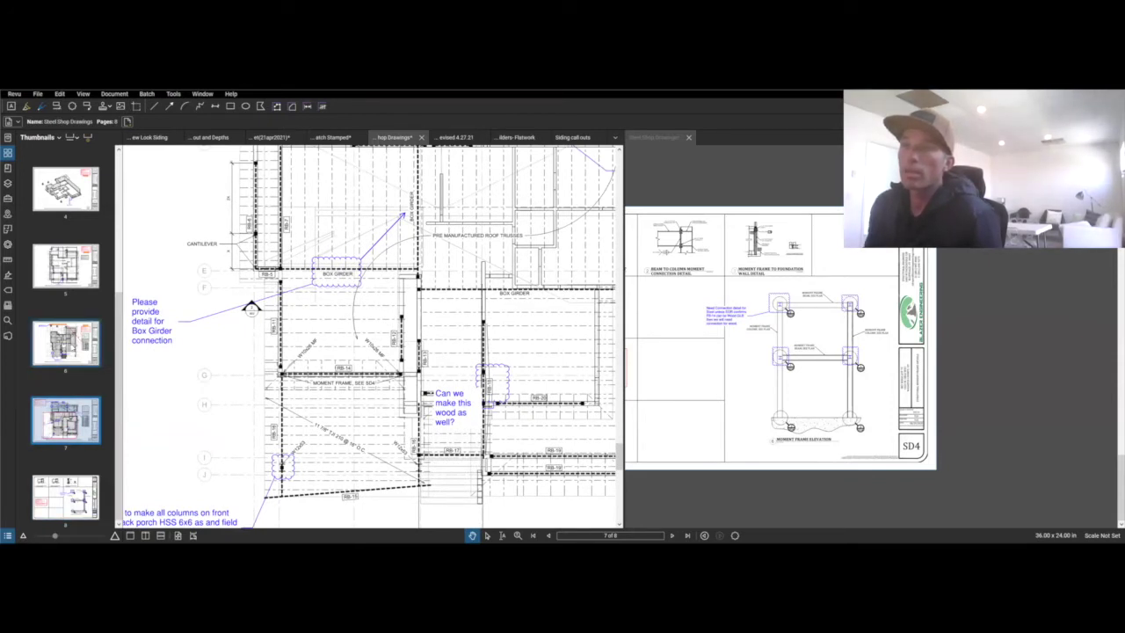
Step: Go back to page 1 and review the foundation plan marked for disregard if the GLB is approved
{"action": "scroll", "coordinate": [66, 343], "scroll_direction": "up", "scroll_amount": 3}
{"action": "left_click", "coordinate": [71, 185]}
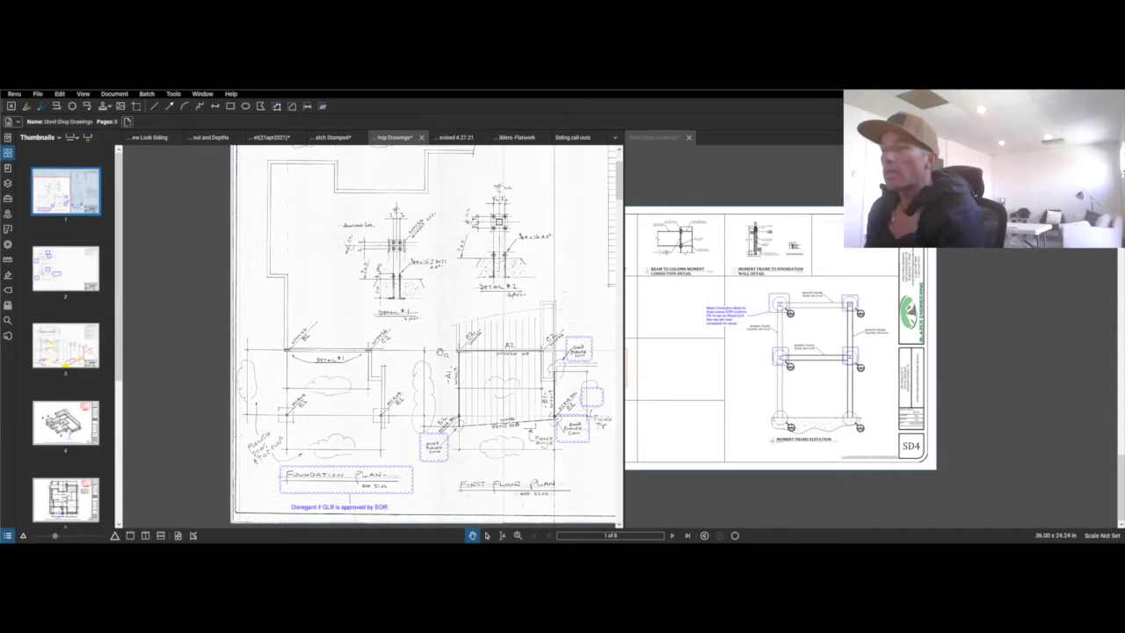
{"action": "left_click_drag", "start_coordinate": [388, 343], "coordinate": [381, 307]}
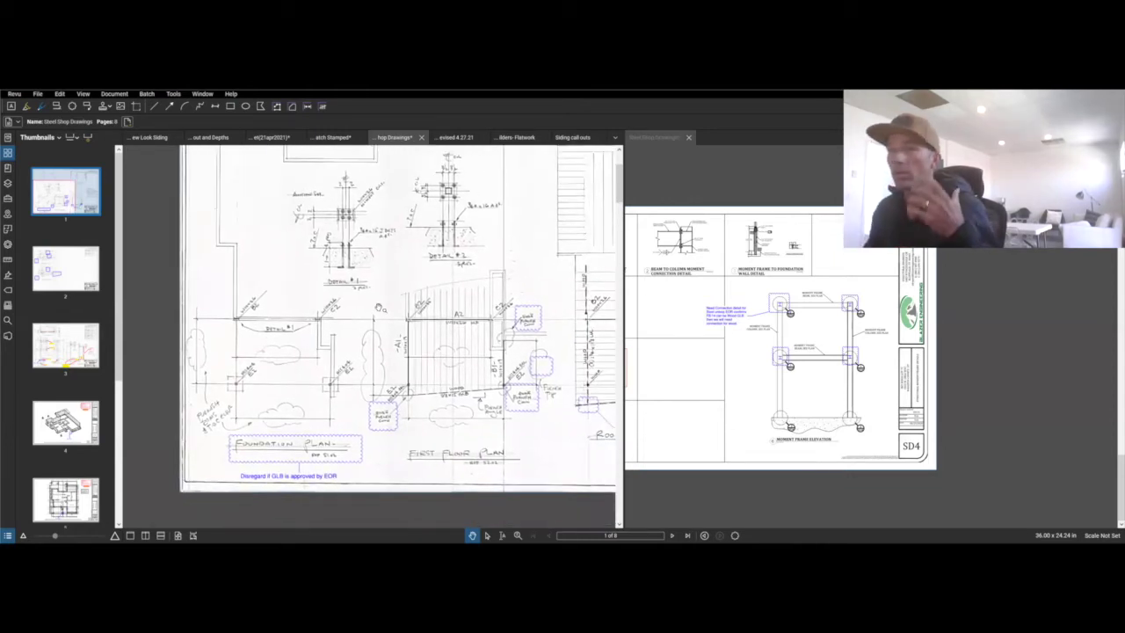
Step: Open page 3 and examine the moment frame fabrication details for beams A2 and columns B2 and C2
{"action": "left_click", "coordinate": [77, 286]}
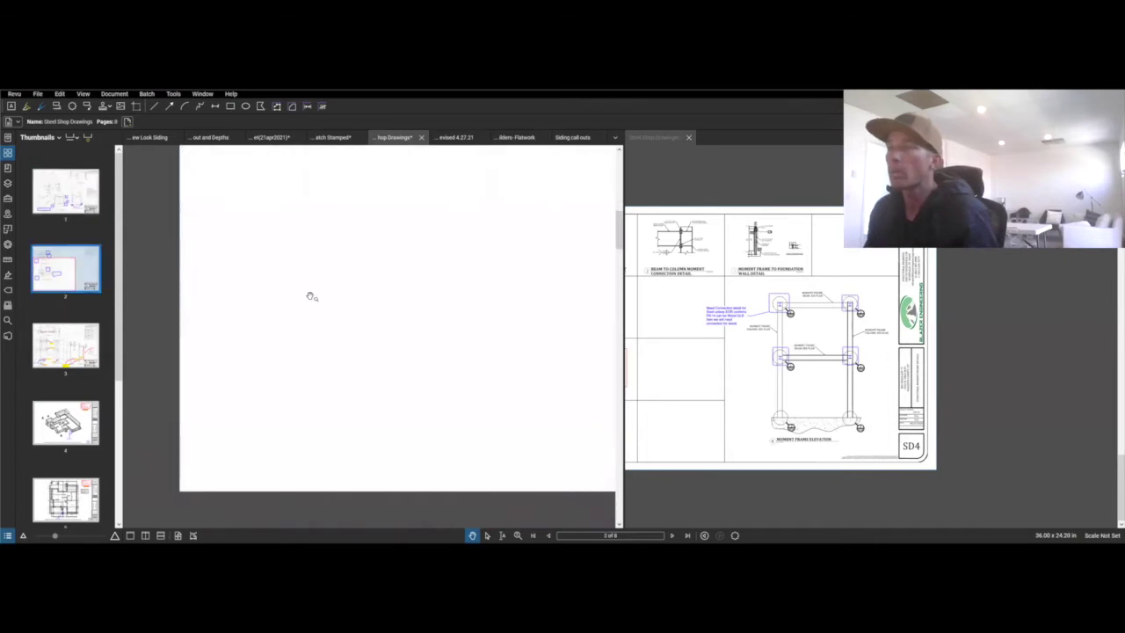
{"action": "left_click", "coordinate": [77, 348]}
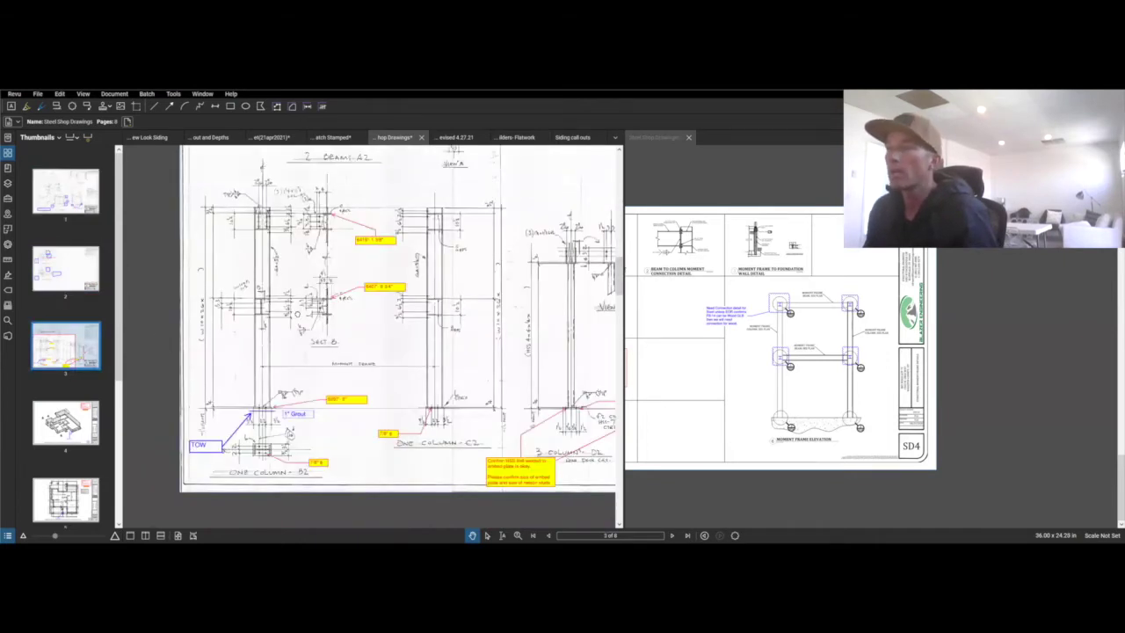
{"action": "left_click_drag", "start_coordinate": [298, 315], "coordinate": [313, 305]}
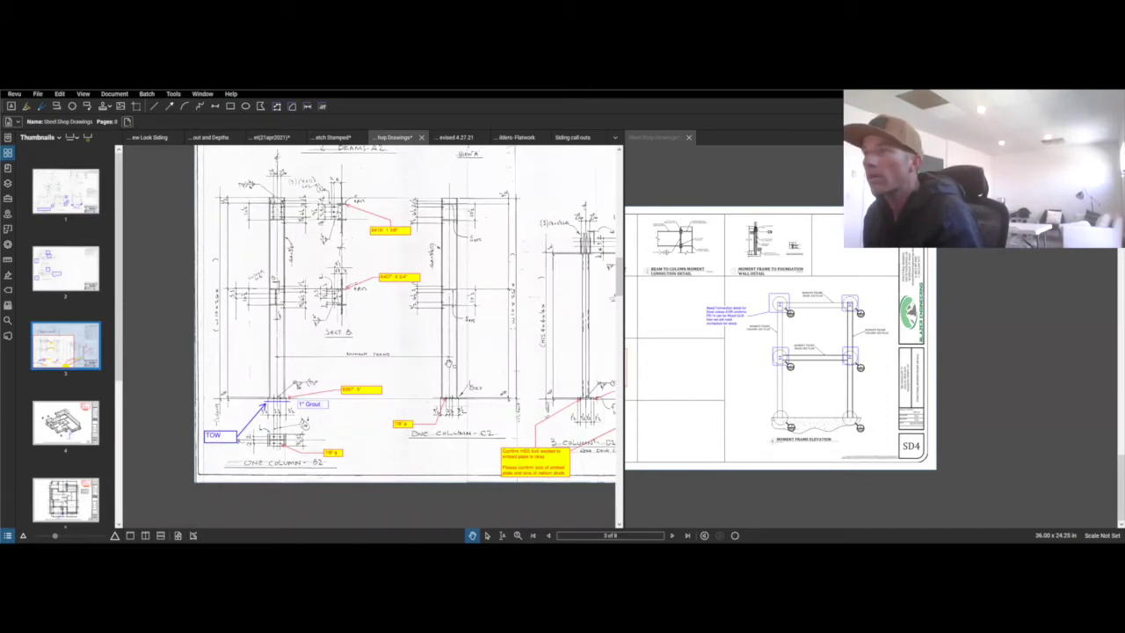
{"action": "left_click_drag", "start_coordinate": [462, 288], "coordinate": [450, 372]}
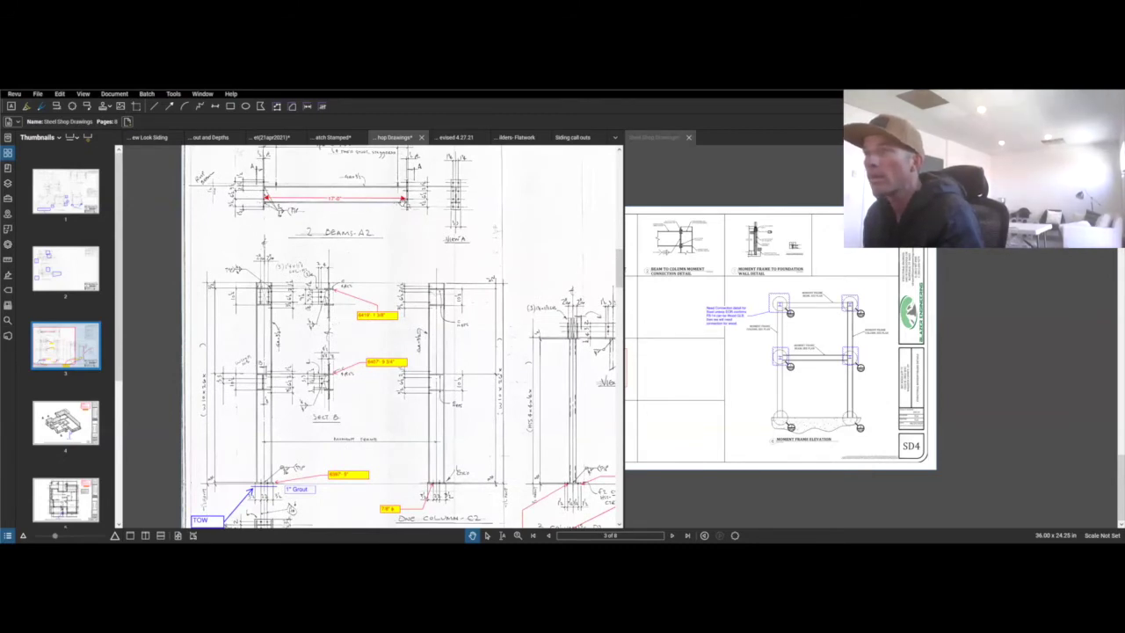
{"action": "scroll", "coordinate": [394, 205], "scroll_direction": "up", "scroll_amount": 1}
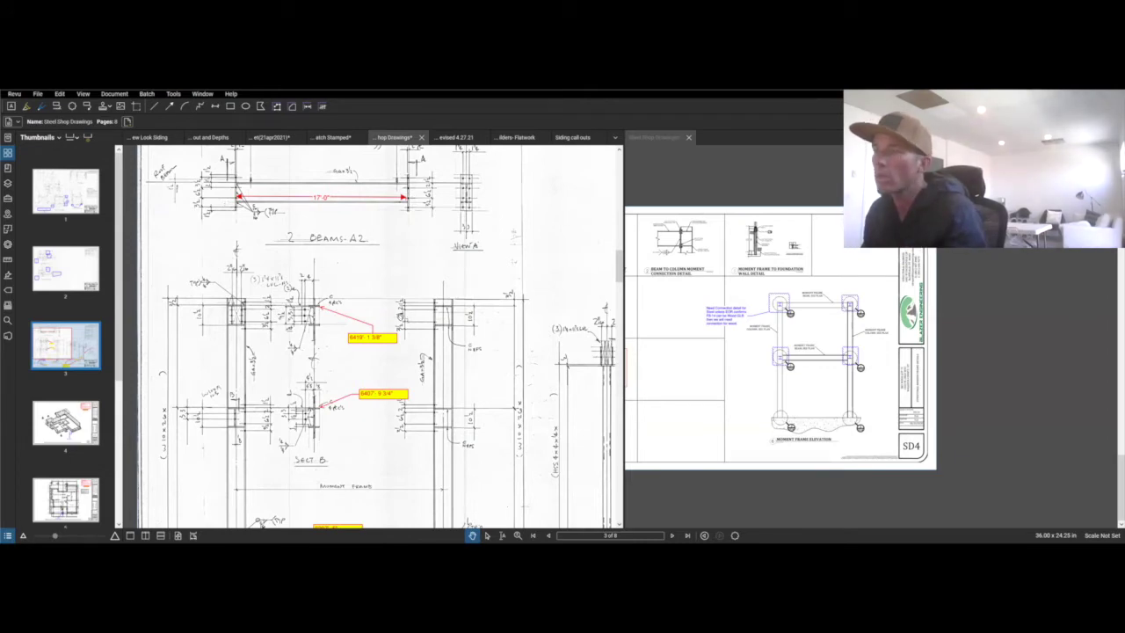
Step: Examine the elevation callouts at the upper and middle beam connections of Section B on the moment frame drawing
{"action": "left_click_drag", "start_coordinate": [252, 322], "coordinate": [270, 309]}
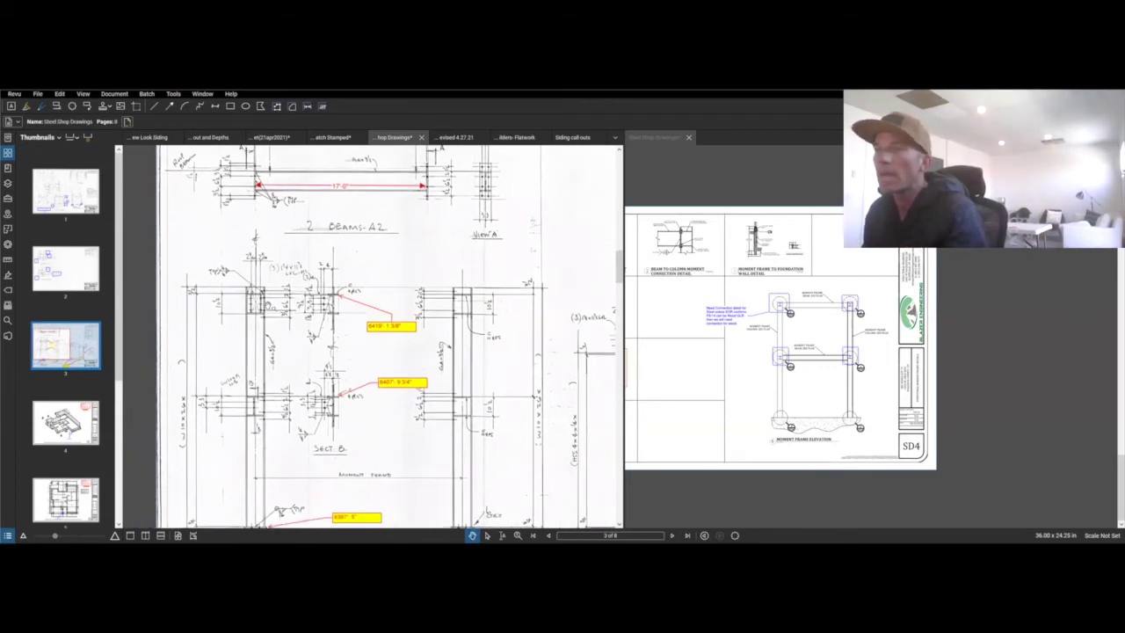
{"action": "scroll", "coordinate": [268, 309], "scroll_direction": "up", "scroll_amount": 2}
{"action": "scroll", "coordinate": [313, 344], "scroll_direction": "up", "scroll_amount": 2}
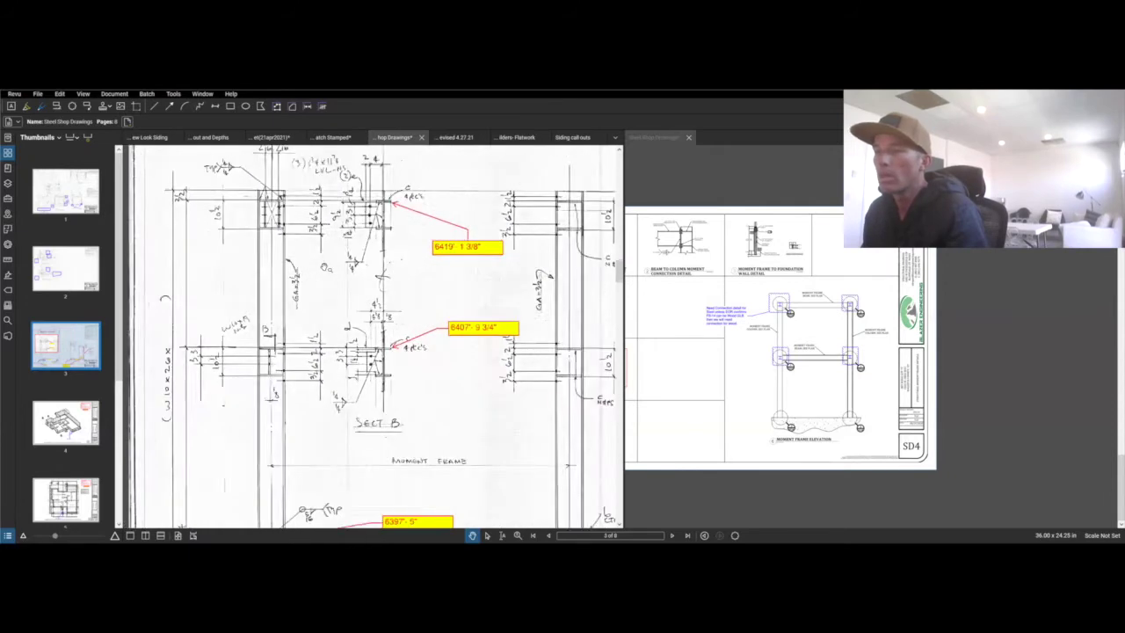
{"action": "scroll", "coordinate": [326, 267], "scroll_direction": "down", "scroll_amount": 1}
{"action": "left_click_drag", "start_coordinate": [300, 349], "coordinate": [297, 326]}
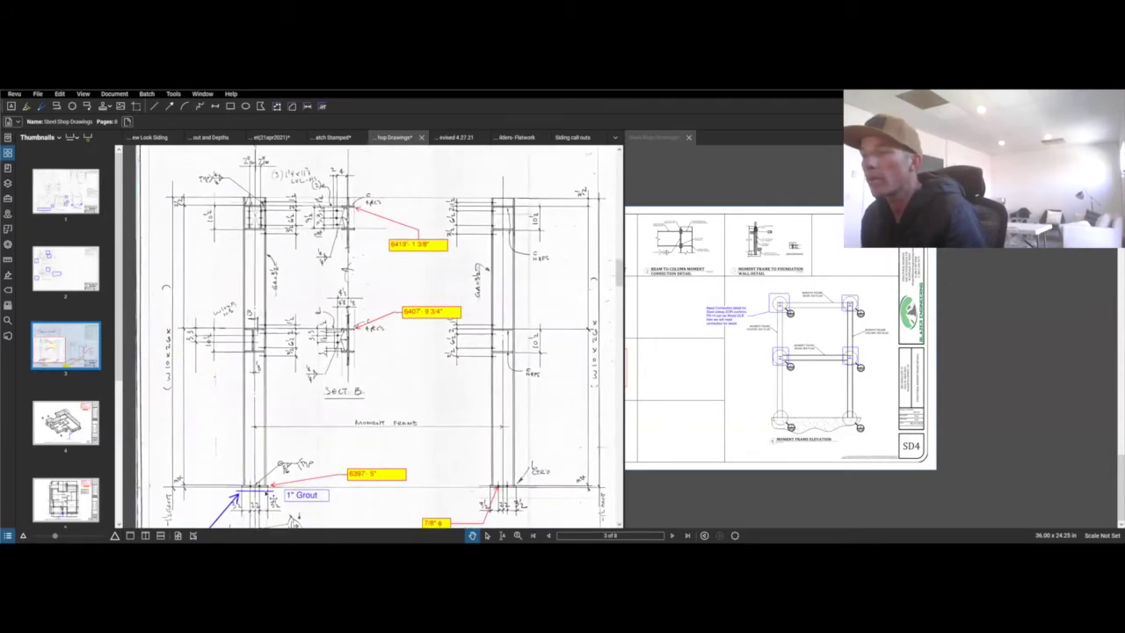
Step: Compare the moment frame's base elevation, 1" grout and TOW notes with the elevation callouts at its beam connections
{"action": "left_click_drag", "start_coordinate": [317, 456], "coordinate": [323, 431]}
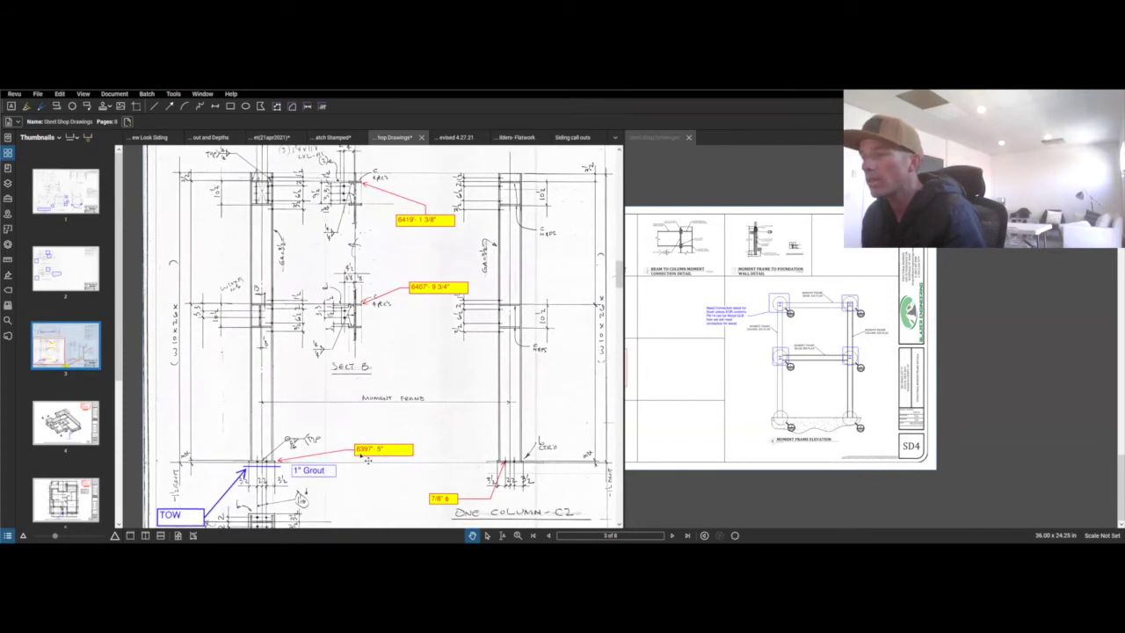
{"action": "left_click_drag", "start_coordinate": [379, 463], "coordinate": [408, 444]}
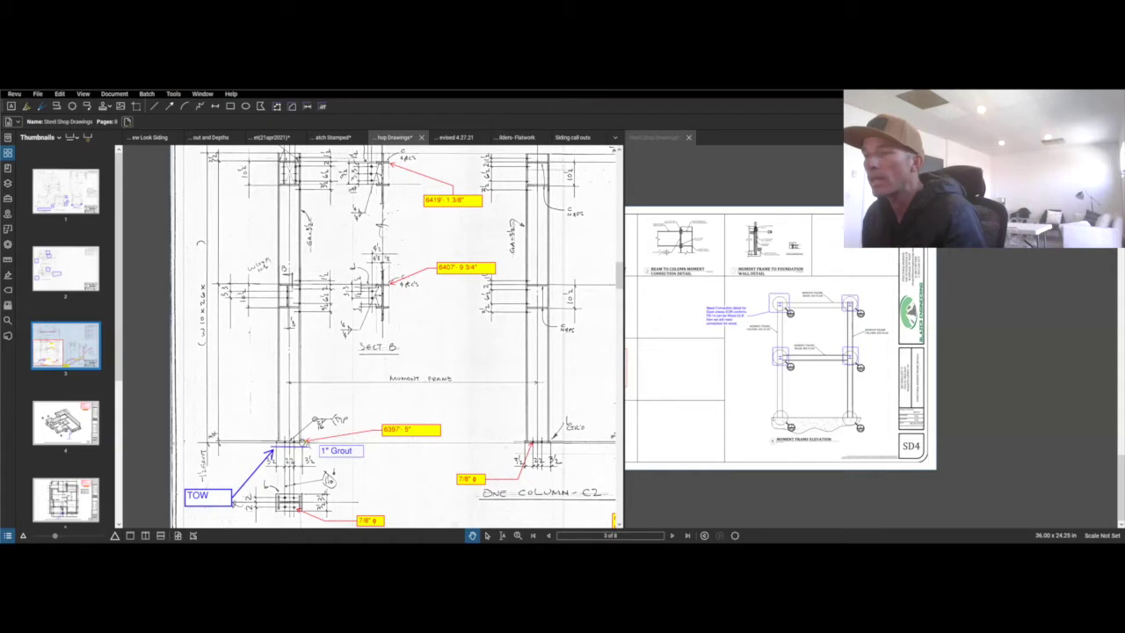
{"action": "left_click_drag", "start_coordinate": [347, 394], "coordinate": [349, 437]}
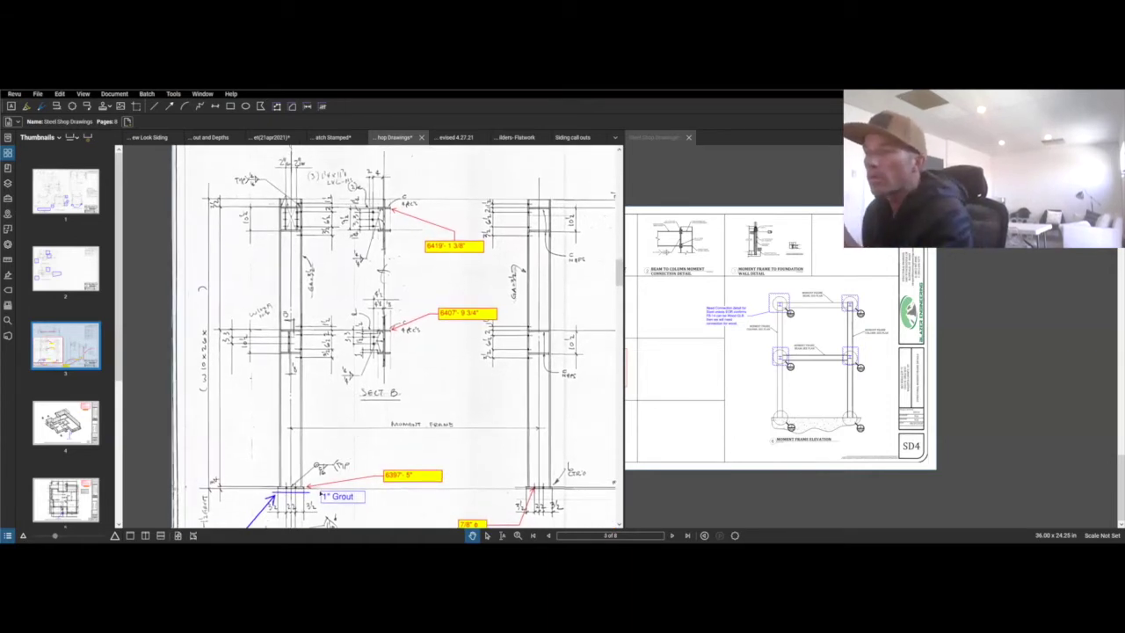
{"action": "scroll", "coordinate": [352, 369], "scroll_direction": "up", "scroll_amount": 2}
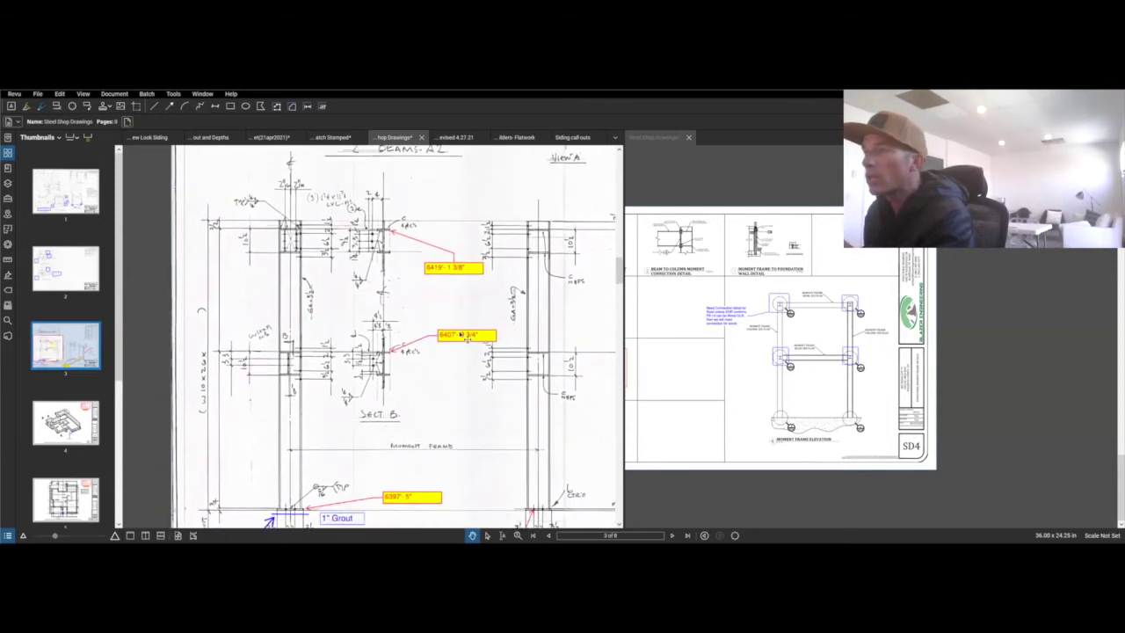
{"action": "scroll", "coordinate": [459, 298], "scroll_direction": "up", "scroll_amount": 4}
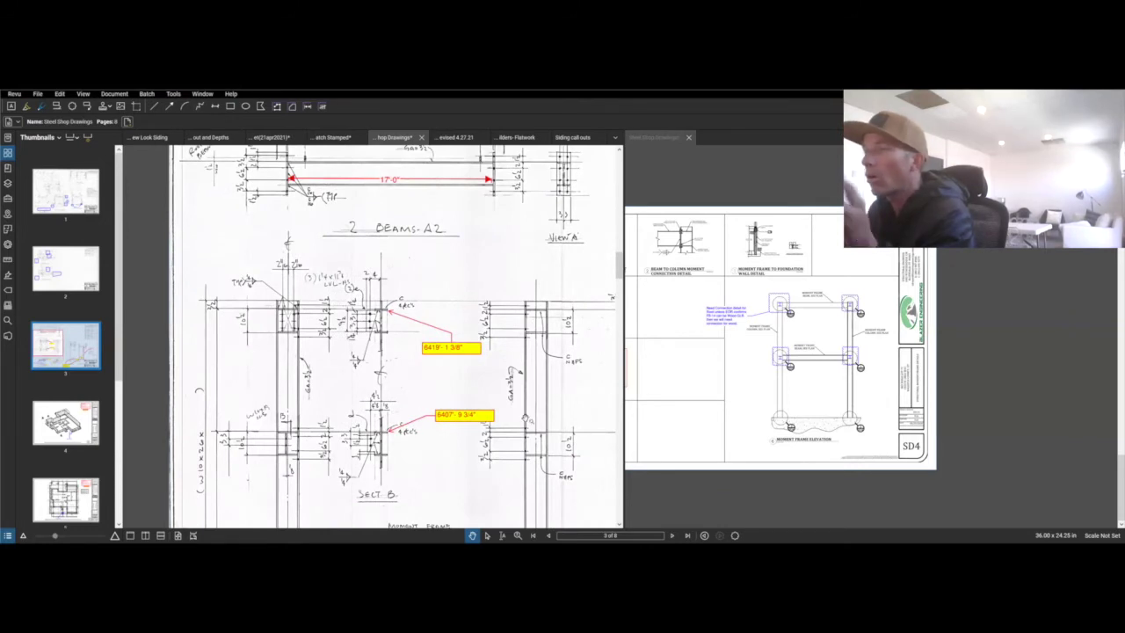
Step: Examine the comment on columns D2 and E2 about welding HSS 6x6 to the embed plate and the nelson stud size
{"action": "scroll", "coordinate": [532, 325], "scroll_direction": "down", "scroll_amount": 4}
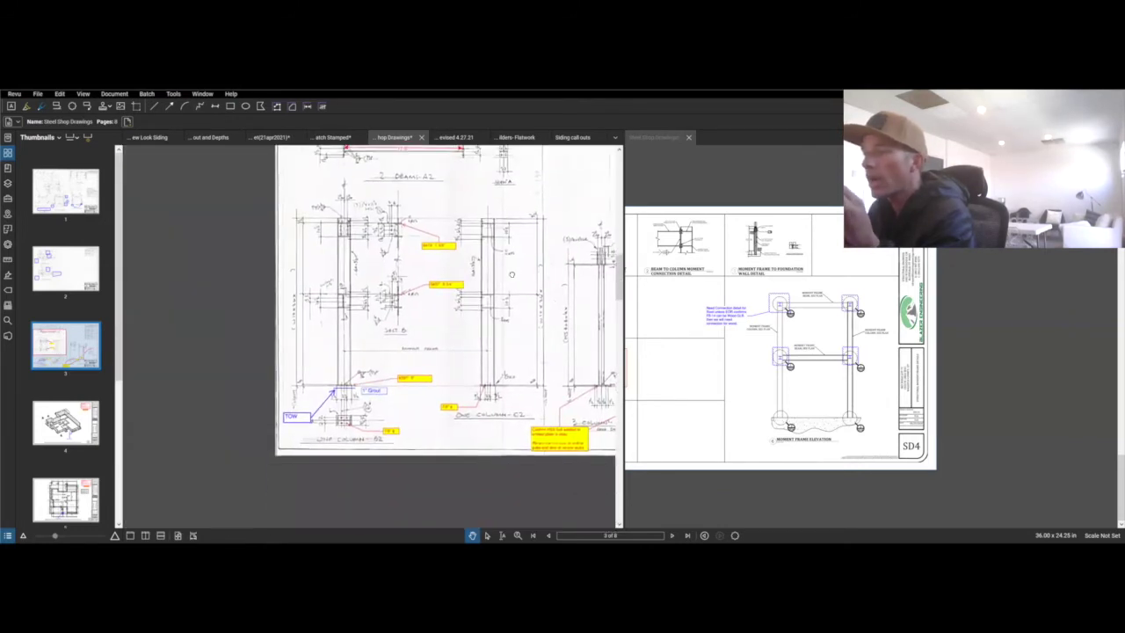
{"action": "scroll", "coordinate": [505, 352], "scroll_direction": "down", "scroll_amount": 5}
{"action": "left_click_drag", "start_coordinate": [394, 372], "coordinate": [264, 331]}
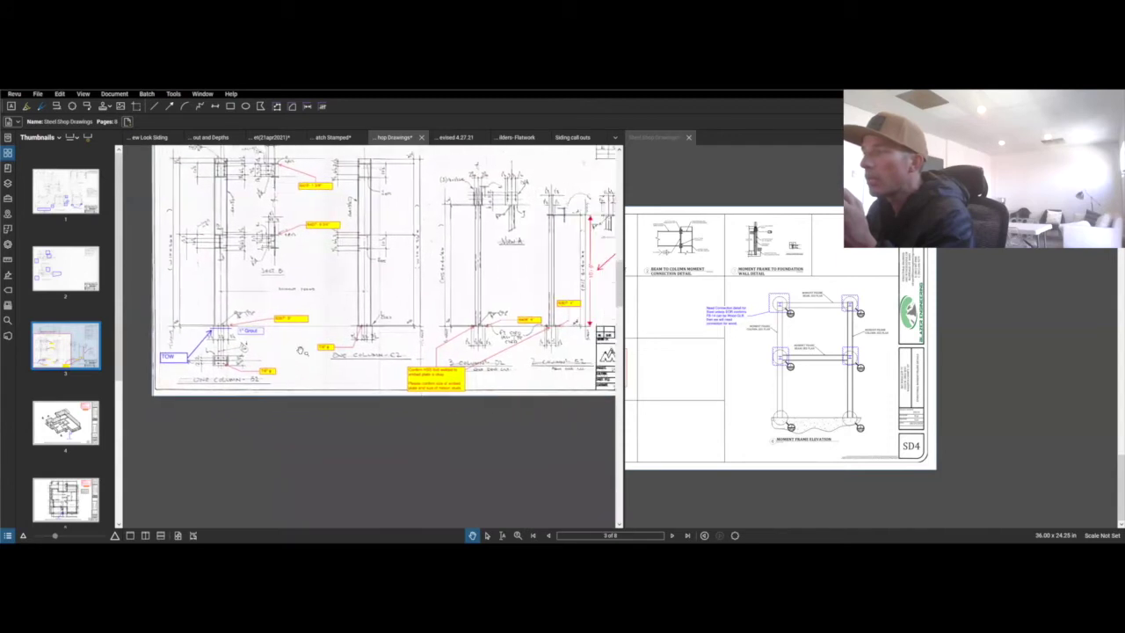
{"action": "scroll", "coordinate": [479, 343], "scroll_direction": "up", "scroll_amount": 2}
{"action": "scroll", "coordinate": [369, 334], "scroll_direction": "up", "scroll_amount": 3}
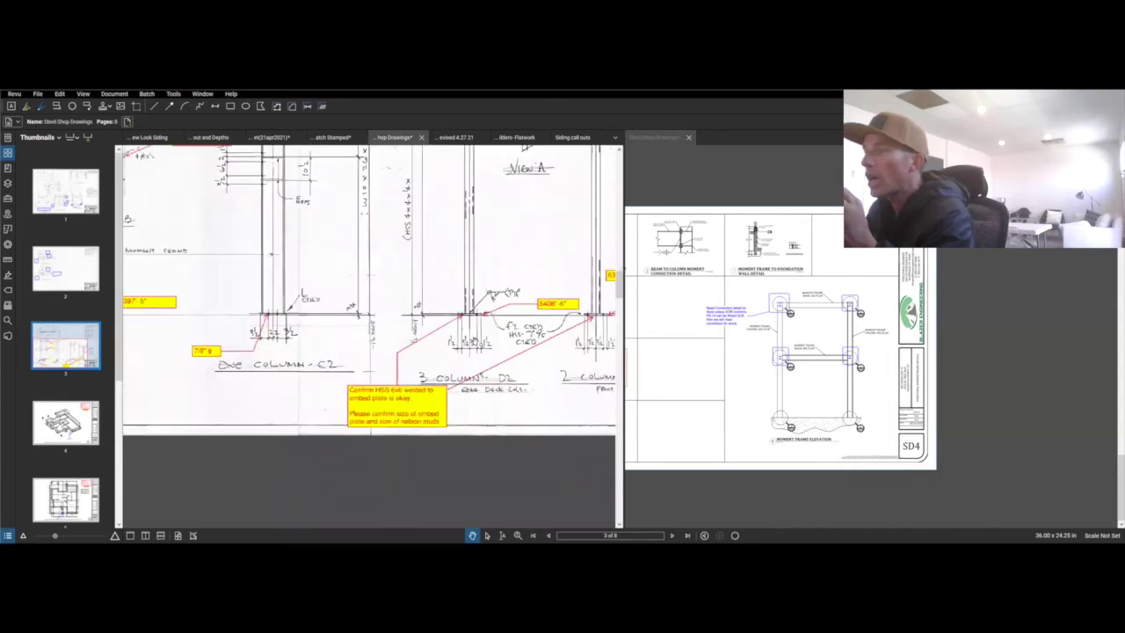
{"action": "left_click_drag", "start_coordinate": [460, 361], "coordinate": [454, 358]}
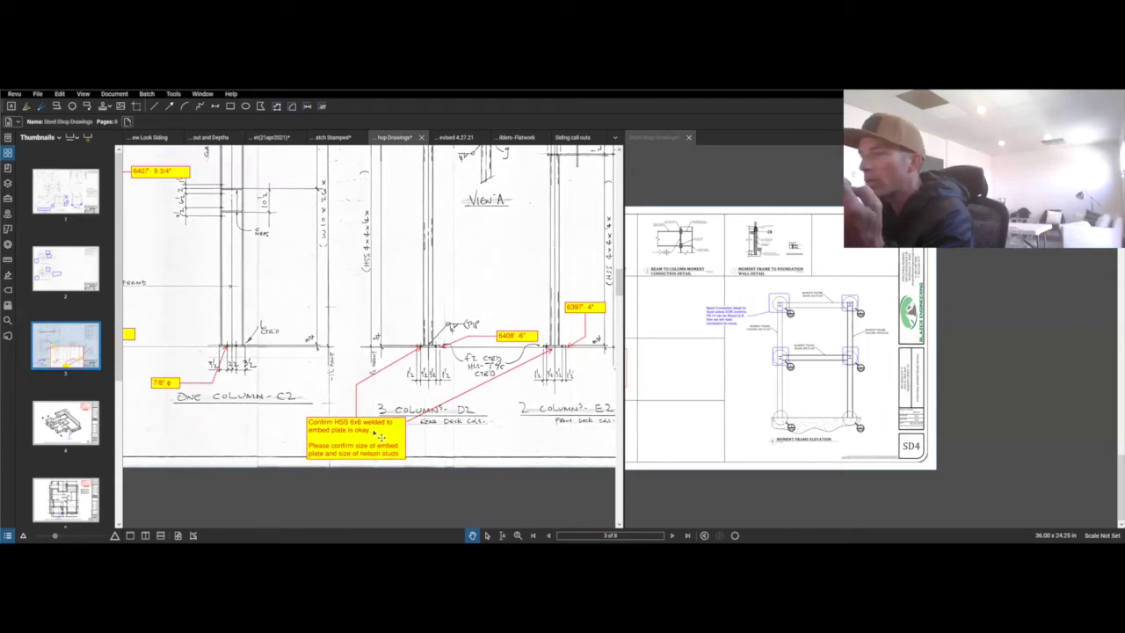
{"action": "left_click_drag", "start_coordinate": [454, 325], "coordinate": [425, 332]}
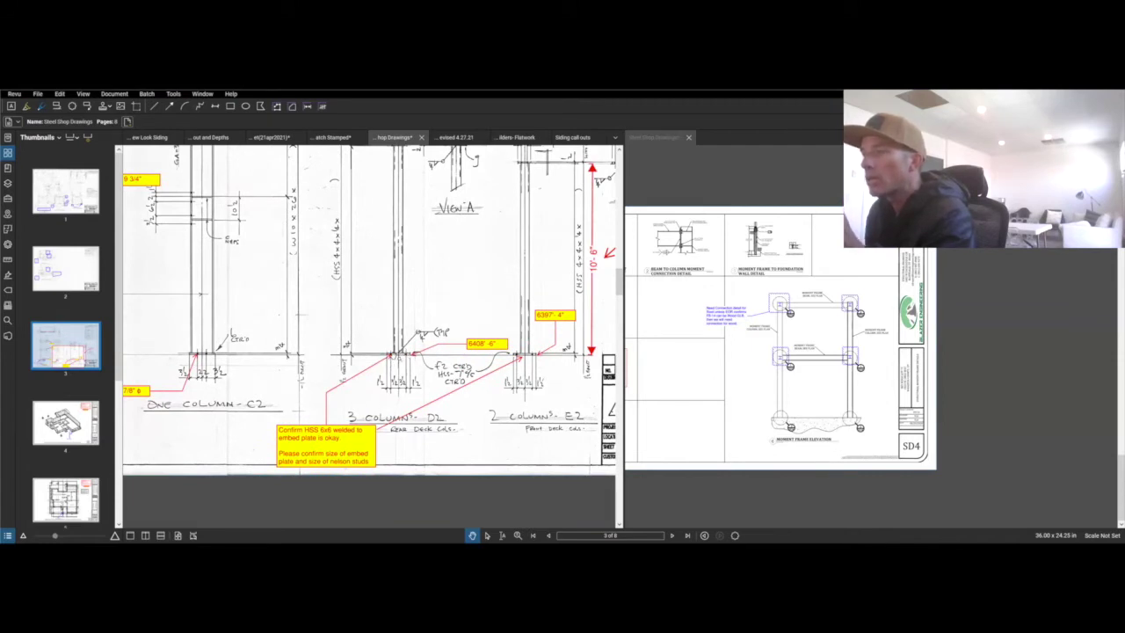
{"action": "left_click_drag", "start_coordinate": [403, 365], "coordinate": [401, 365]}
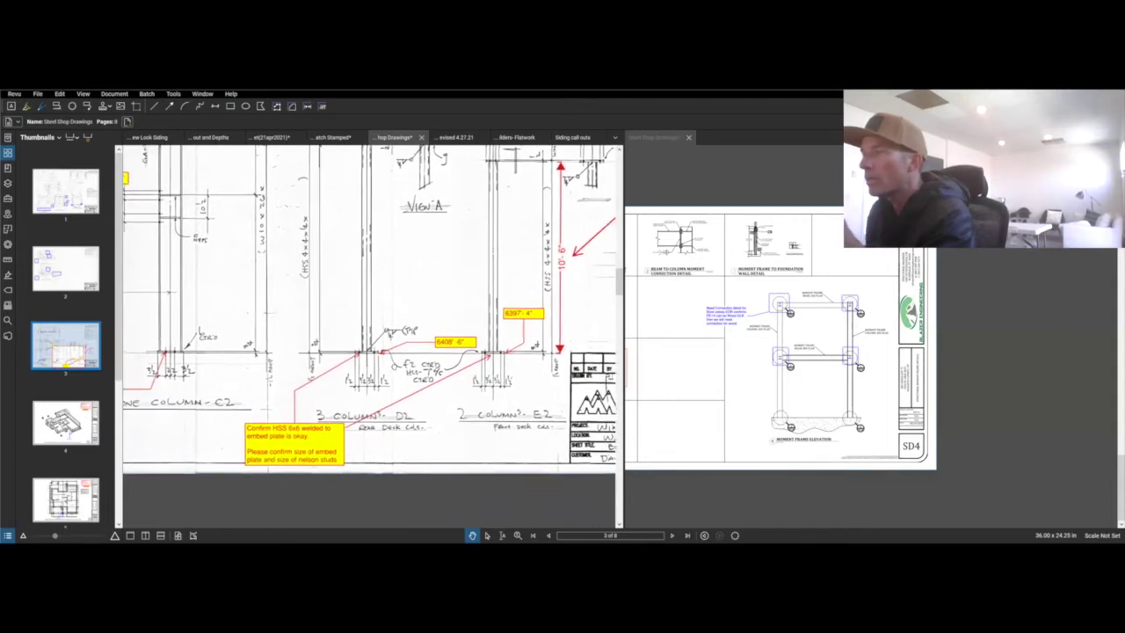
Step: Review the cut and field weld to length note on column E2 and the adjacent field bolts list
{"action": "scroll", "coordinate": [486, 375], "scroll_direction": "down", "scroll_amount": 1}
{"action": "left_click_drag", "start_coordinate": [558, 334], "coordinate": [431, 374]}
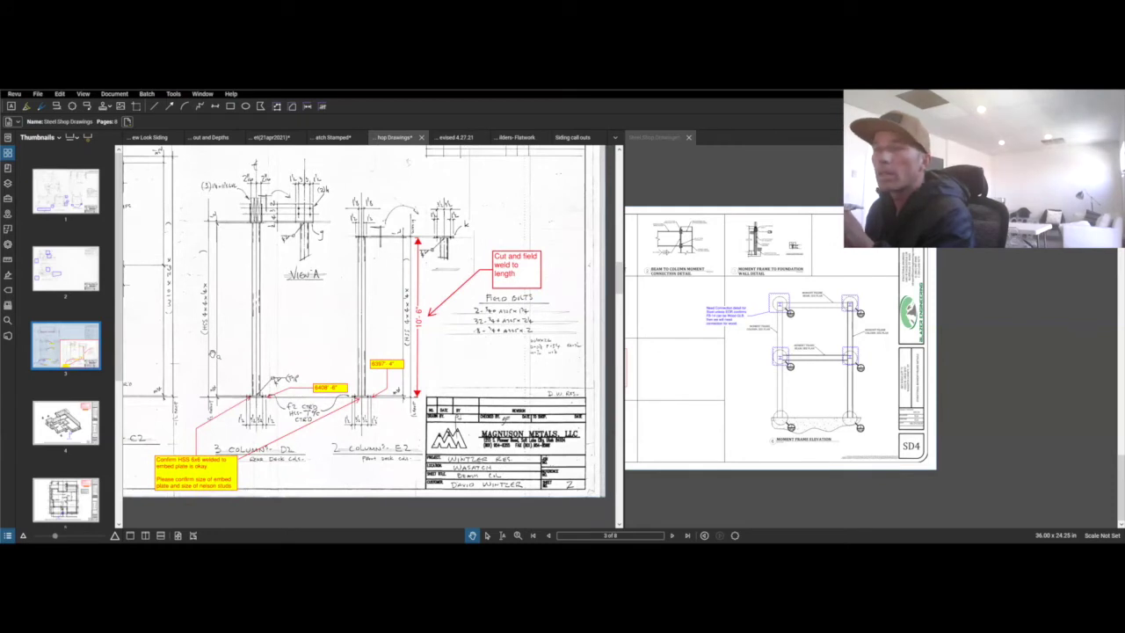
{"action": "left_click_drag", "start_coordinate": [406, 253], "coordinate": [447, 255]}
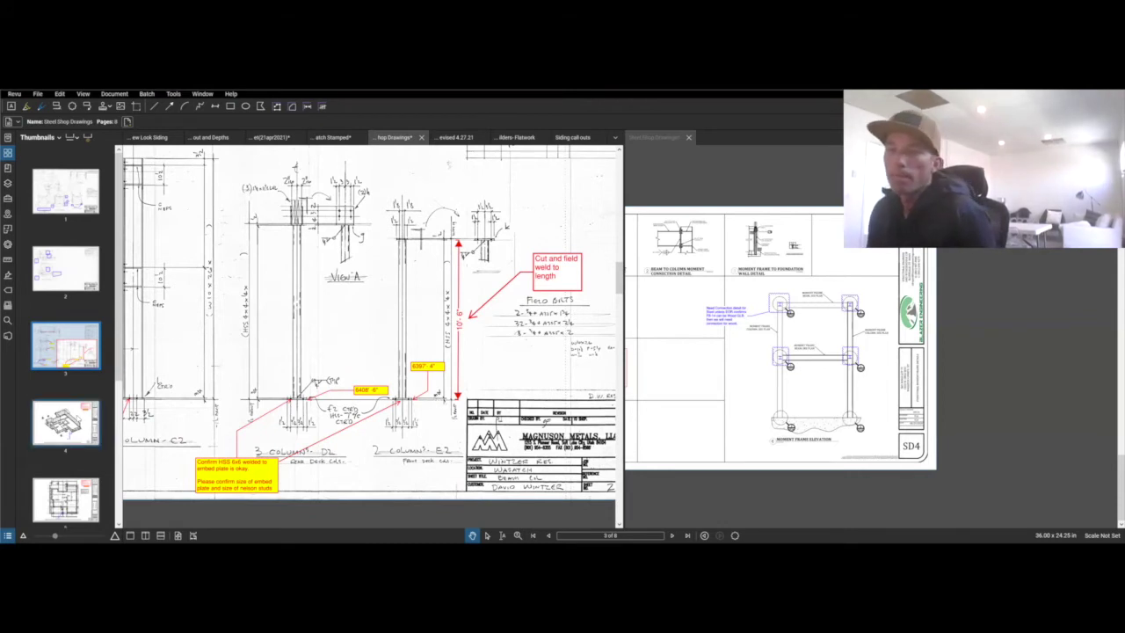
Step: Open page 4 and check the clouded column location on the isometric foundation plan with its FS-36 question
{"action": "left_click", "coordinate": [66, 423]}
{"action": "scroll", "coordinate": [307, 360], "scroll_direction": "up", "scroll_amount": 3}
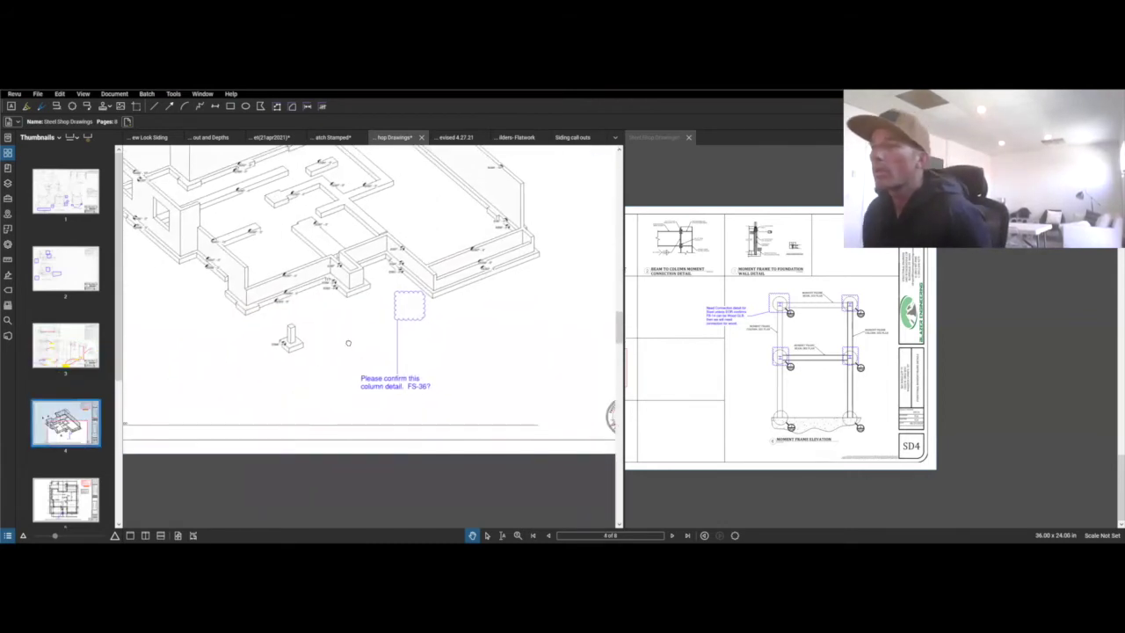
{"action": "left_click_drag", "start_coordinate": [348, 343], "coordinate": [341, 346]}
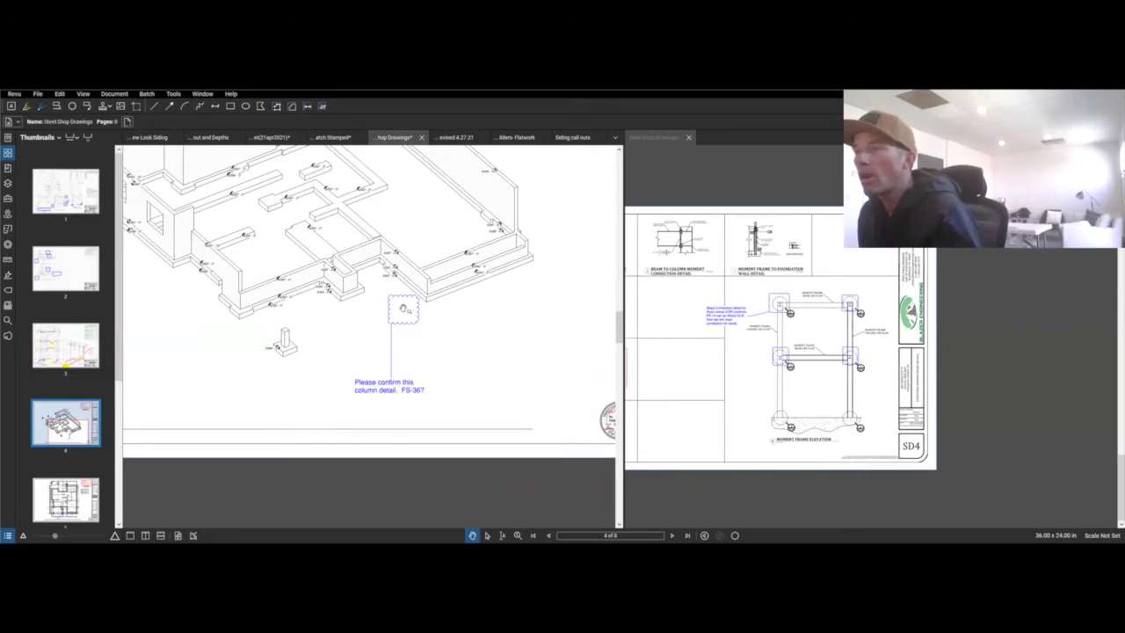
Step: Open page 5 and inspect the clouded column near grids I and J and its FS-36 confirmation request
{"action": "left_click", "coordinate": [66, 498]}
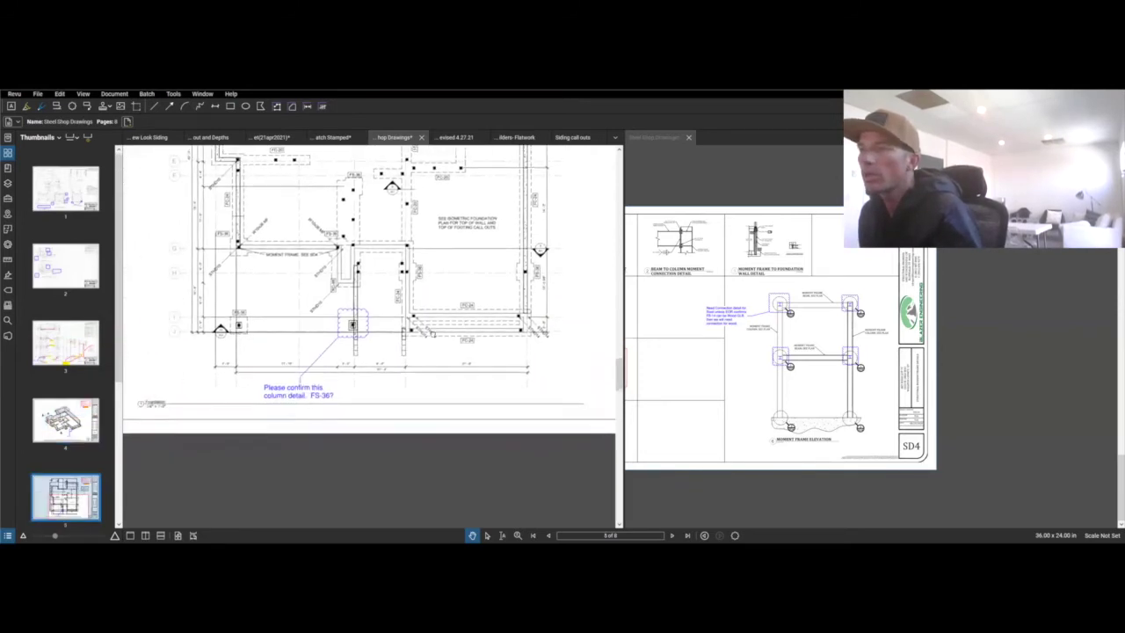
{"action": "scroll", "coordinate": [289, 331], "scroll_direction": "up", "scroll_amount": 5}
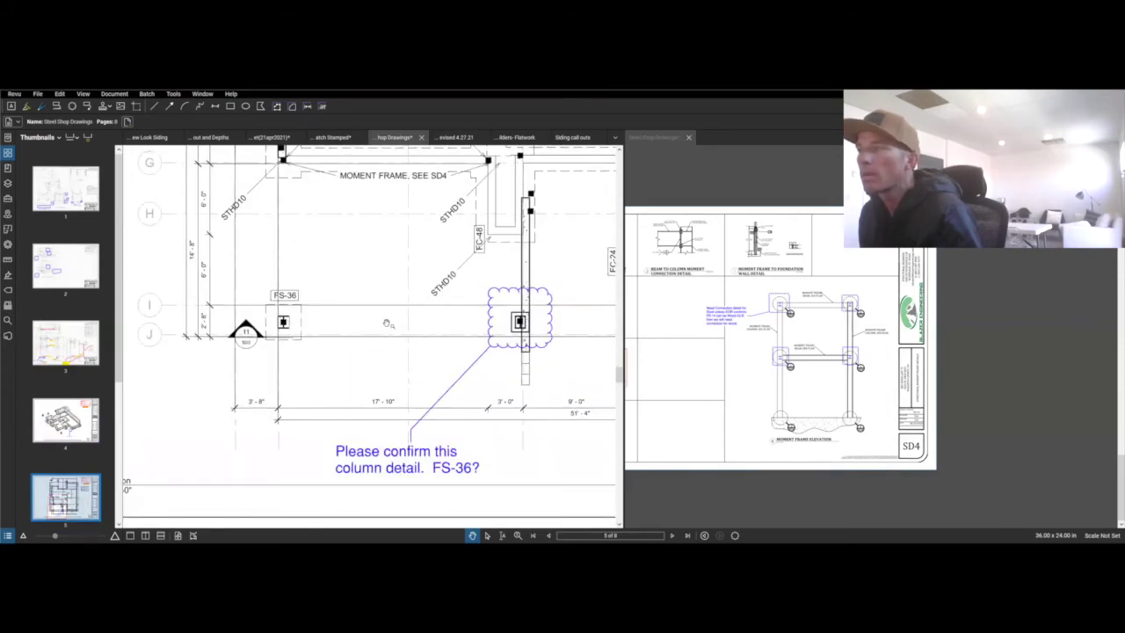
{"action": "left_click_drag", "start_coordinate": [386, 323], "coordinate": [272, 332]}
{"action": "scroll", "coordinate": [416, 327], "scroll_direction": "up", "scroll_amount": 4}
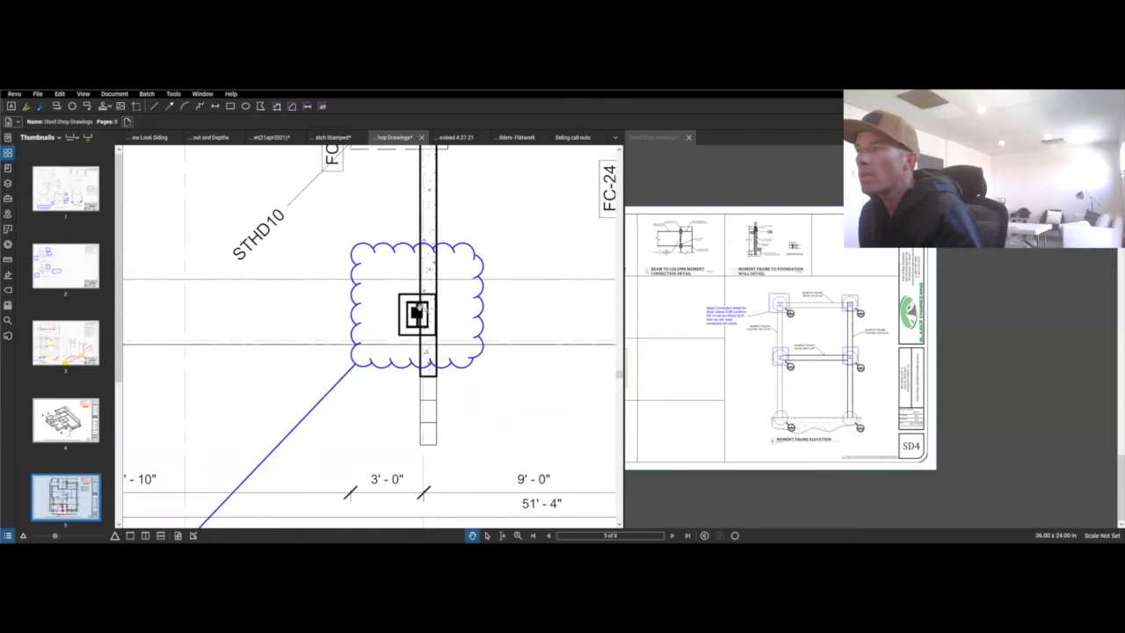
{"action": "scroll", "coordinate": [418, 309], "scroll_direction": "down", "scroll_amount": 5}
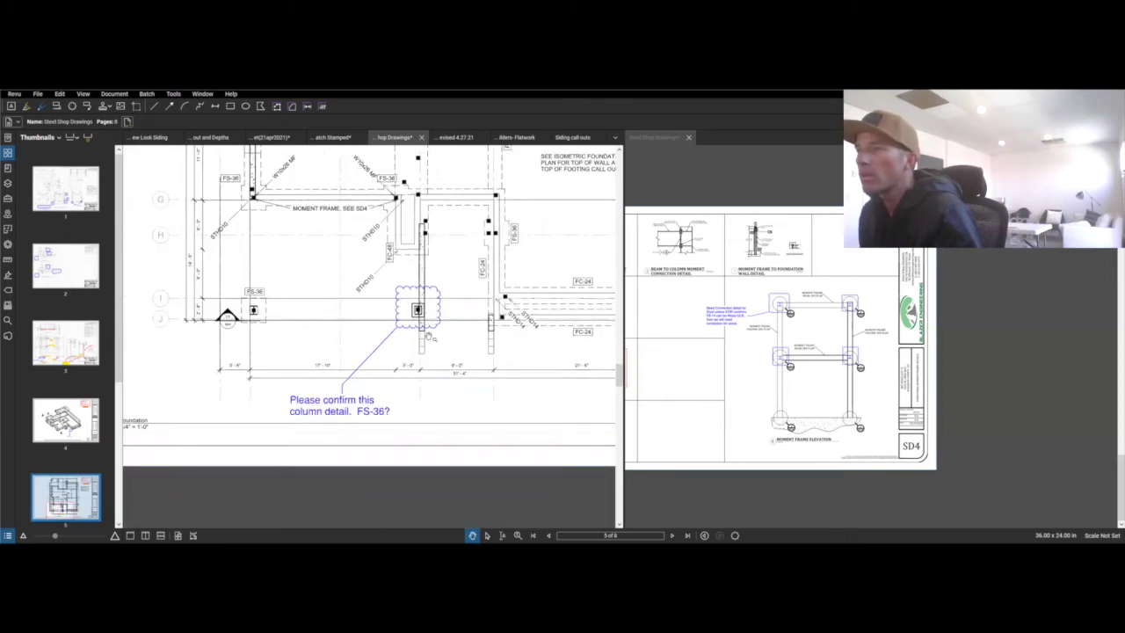
{"action": "scroll", "coordinate": [418, 311], "scroll_direction": "up", "scroll_amount": 4}
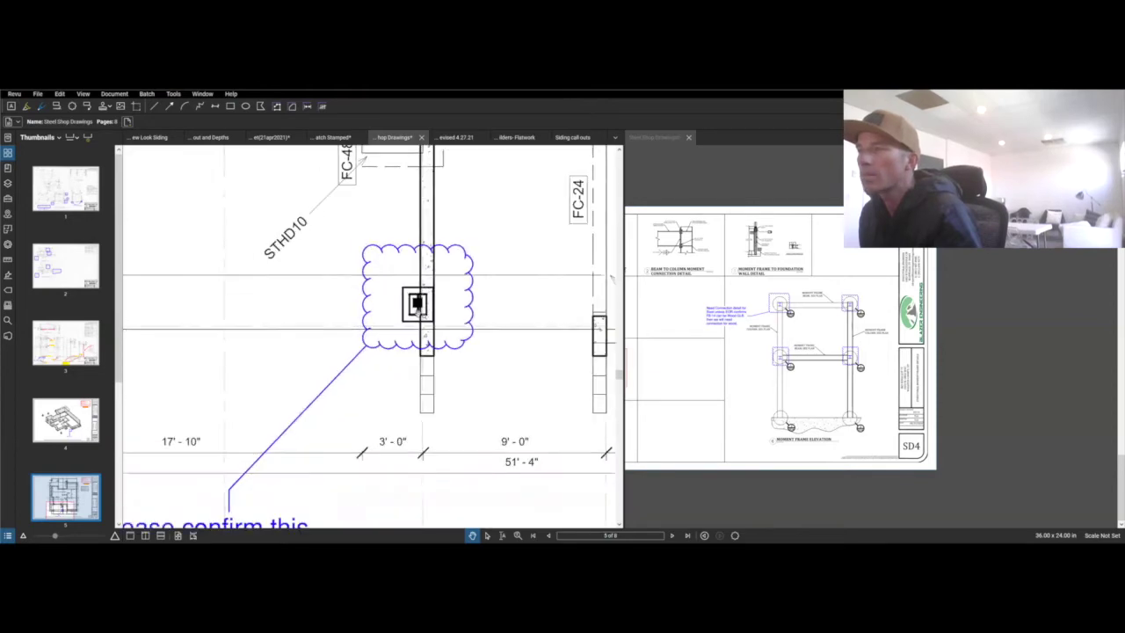
{"action": "scroll", "coordinate": [422, 316], "scroll_direction": "down", "scroll_amount": 4}
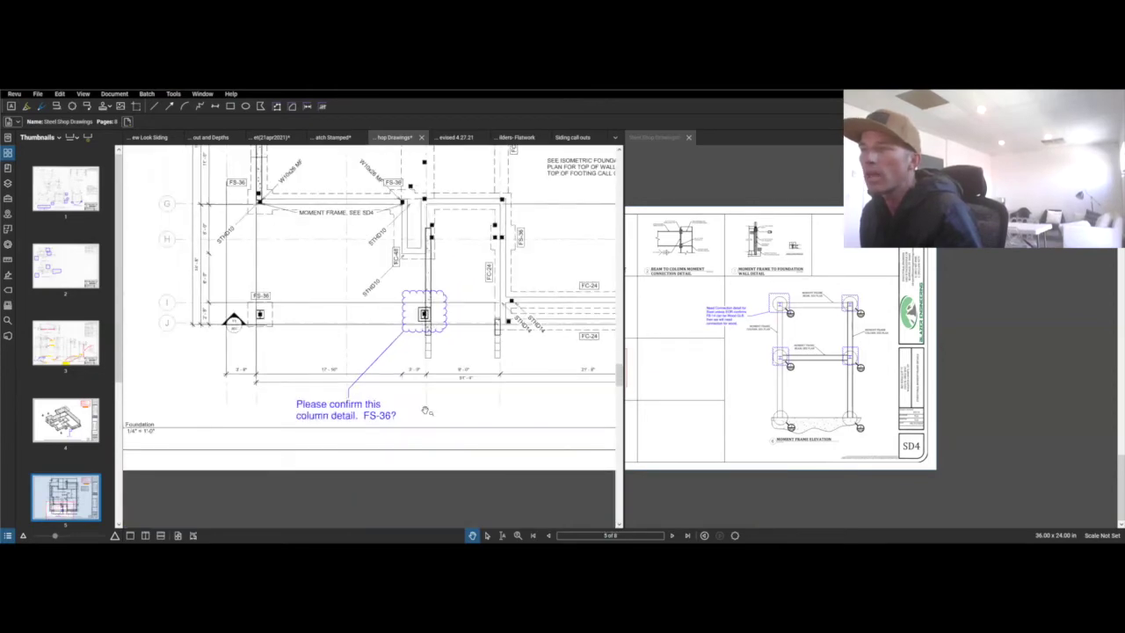
{"action": "left_click_drag", "start_coordinate": [344, 413], "coordinate": [375, 405]}
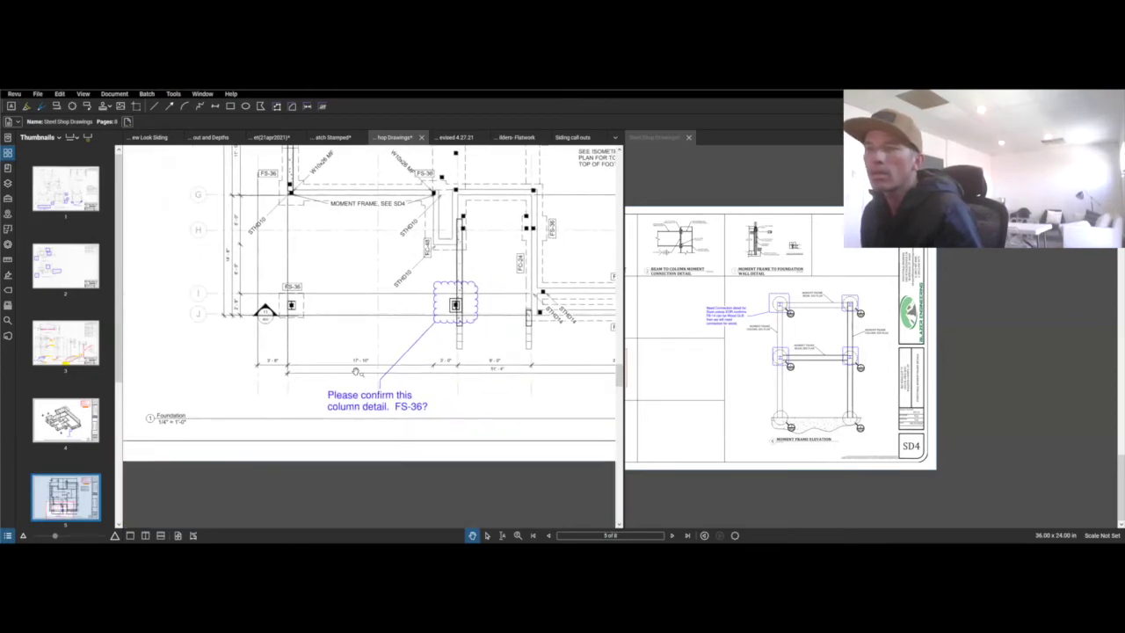
Step: Open page 6 and examine the clouded FB-14 beams, the GLB question and the connection detail request at FB-13
{"action": "scroll", "coordinate": [106, 475], "scroll_direction": "down", "scroll_amount": 1}
{"action": "left_click", "coordinate": [95, 480]}
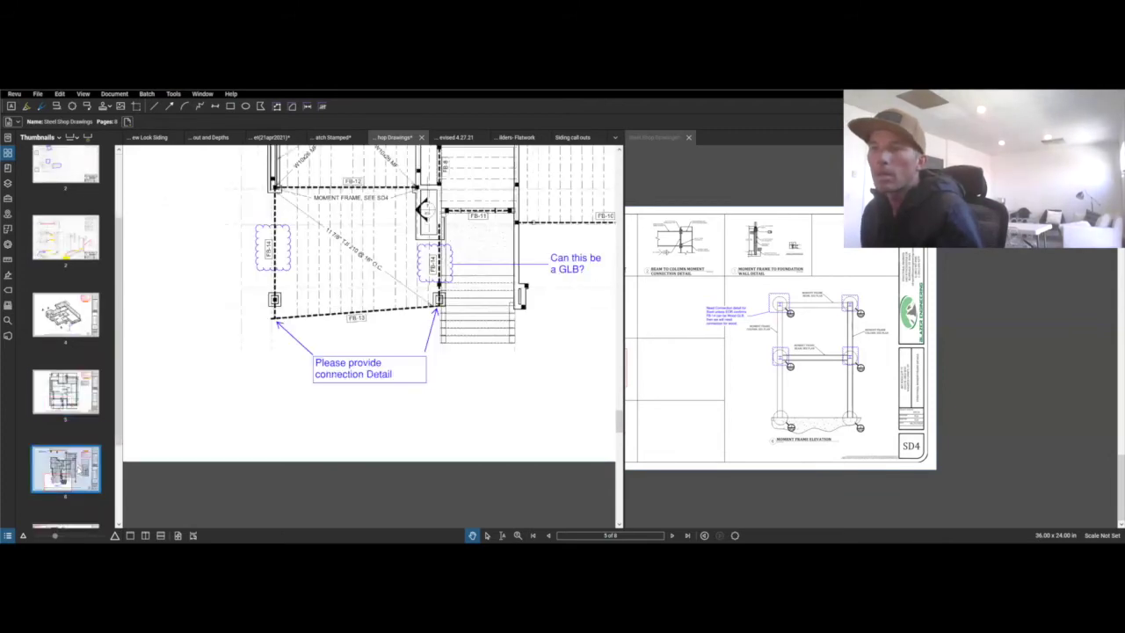
{"action": "scroll", "coordinate": [246, 352], "scroll_direction": "down", "scroll_amount": 1}
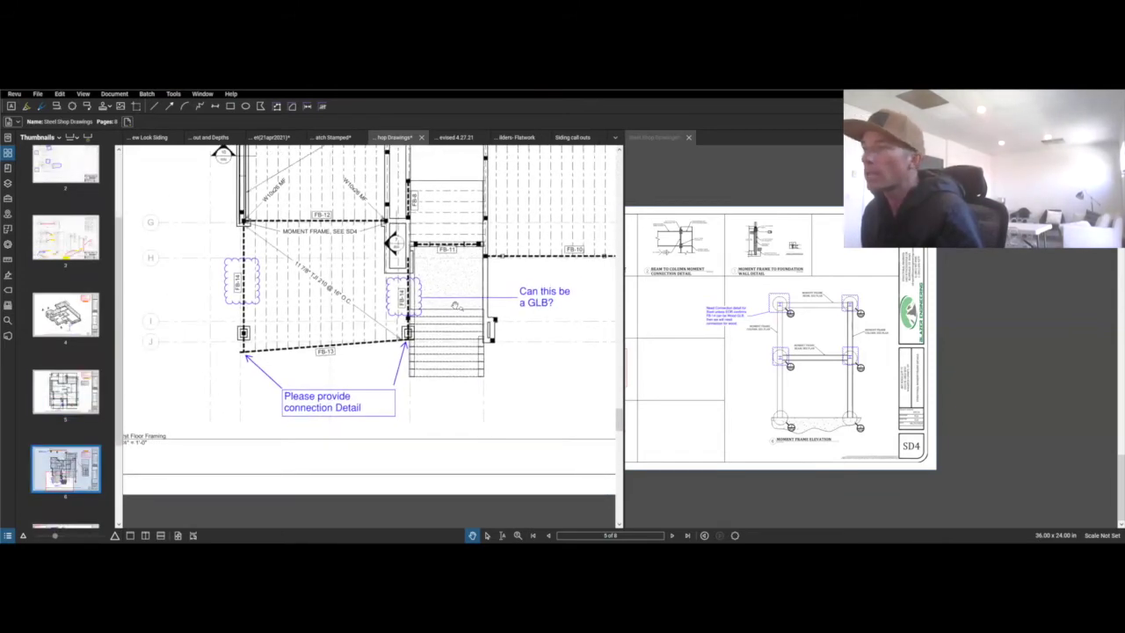
{"action": "scroll", "coordinate": [268, 362], "scroll_direction": "up", "scroll_amount": 2}
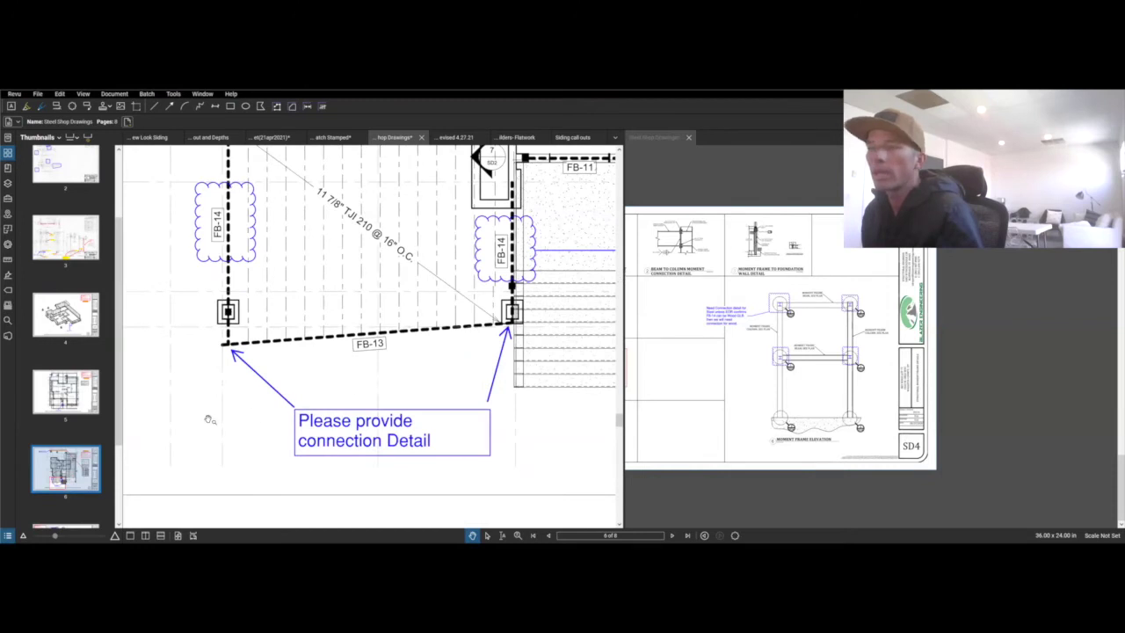
{"action": "left_click_drag", "start_coordinate": [208, 420], "coordinate": [266, 371]}
Step: Open page 8 and bring up the moment frame elevation on sheet SD4
{"action": "scroll", "coordinate": [79, 475], "scroll_direction": "down", "scroll_amount": 3}
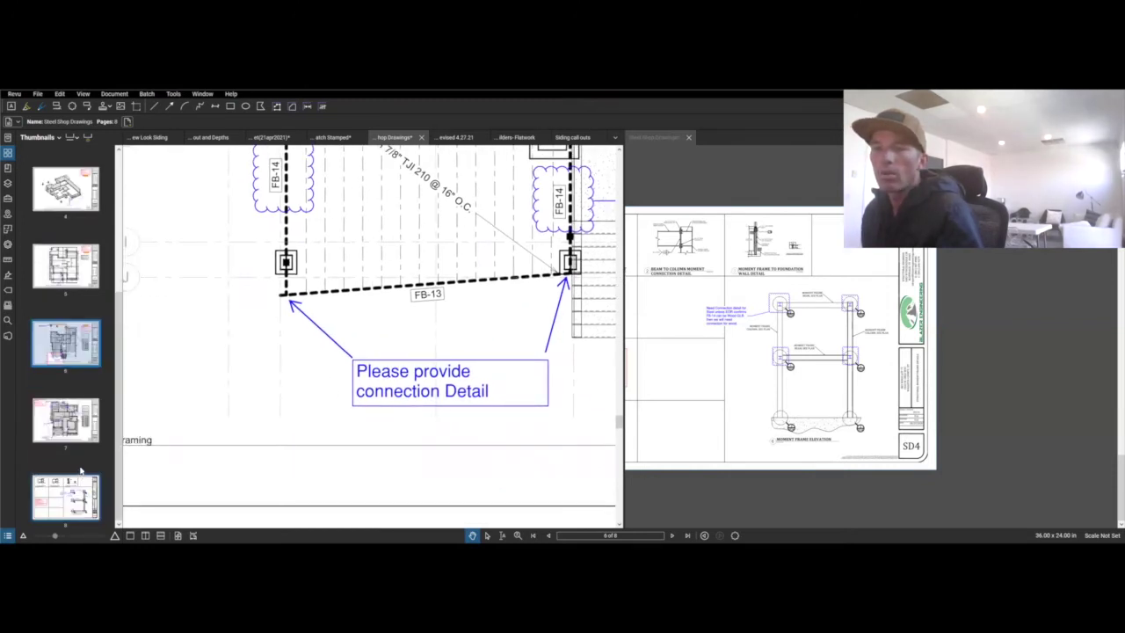
{"action": "left_click", "coordinate": [68, 485]}
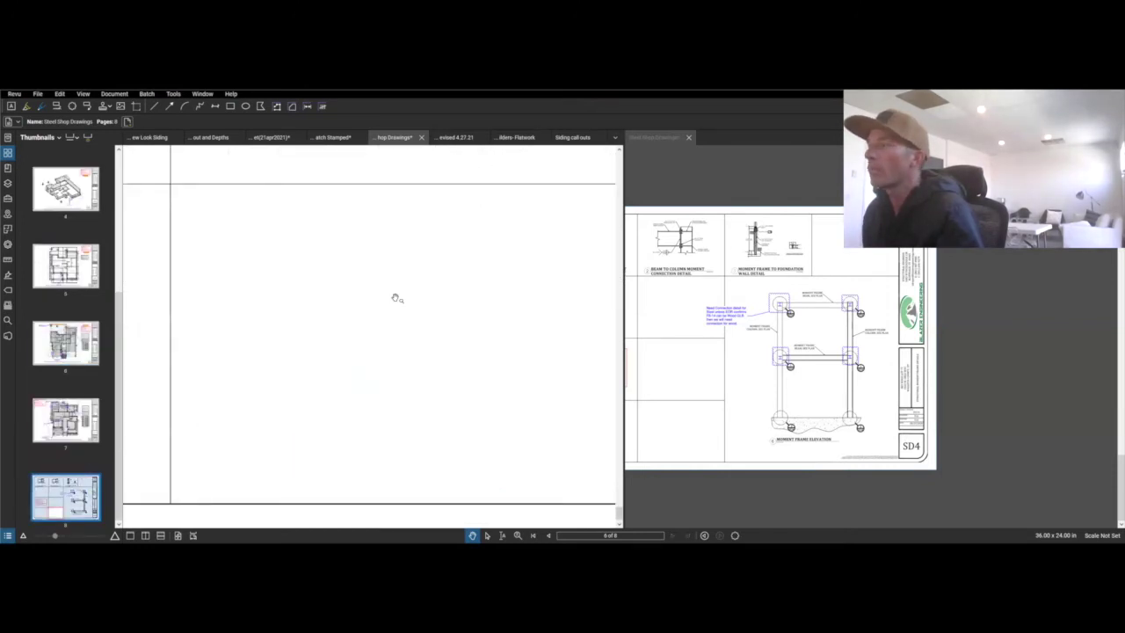
{"action": "scroll", "coordinate": [404, 303], "scroll_direction": "down", "scroll_amount": 3}
{"action": "mouse_move", "coordinate": [408, 246]}
{"action": "left_mouse_down"}
{"action": "mouse_move", "coordinate": [436, 246]}
{"action": "mouse_move", "coordinate": [258, 264]}
{"action": "left_mouse_up"}
{"action": "left_click_drag", "start_coordinate": [335, 232], "coordinate": [245, 301]}
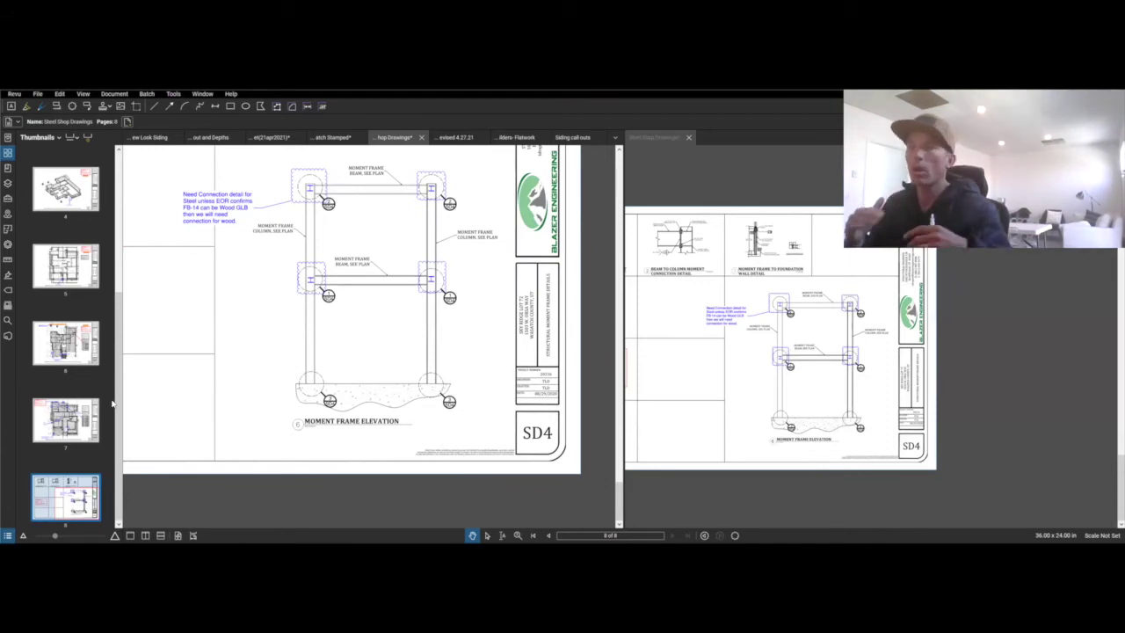
Step: Examine the clouded beam-to-column joints and the note requesting a steel or wood connection detail for FB-14
{"action": "scroll", "coordinate": [294, 265], "scroll_direction": "up", "scroll_amount": 2}
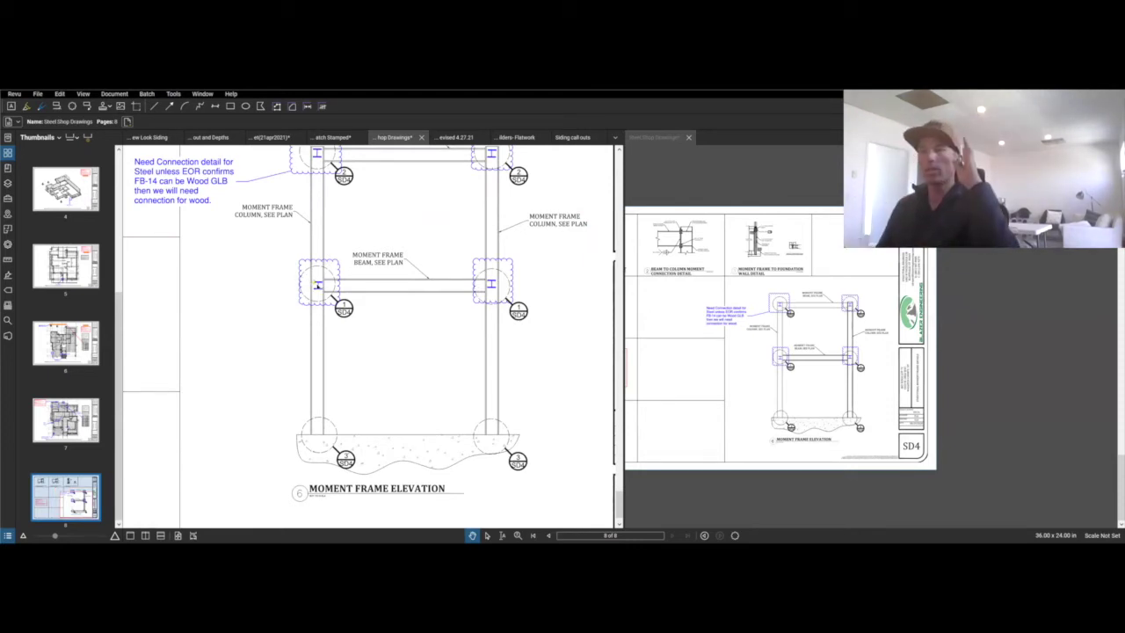
{"action": "left_click_drag", "start_coordinate": [379, 199], "coordinate": [411, 263]}
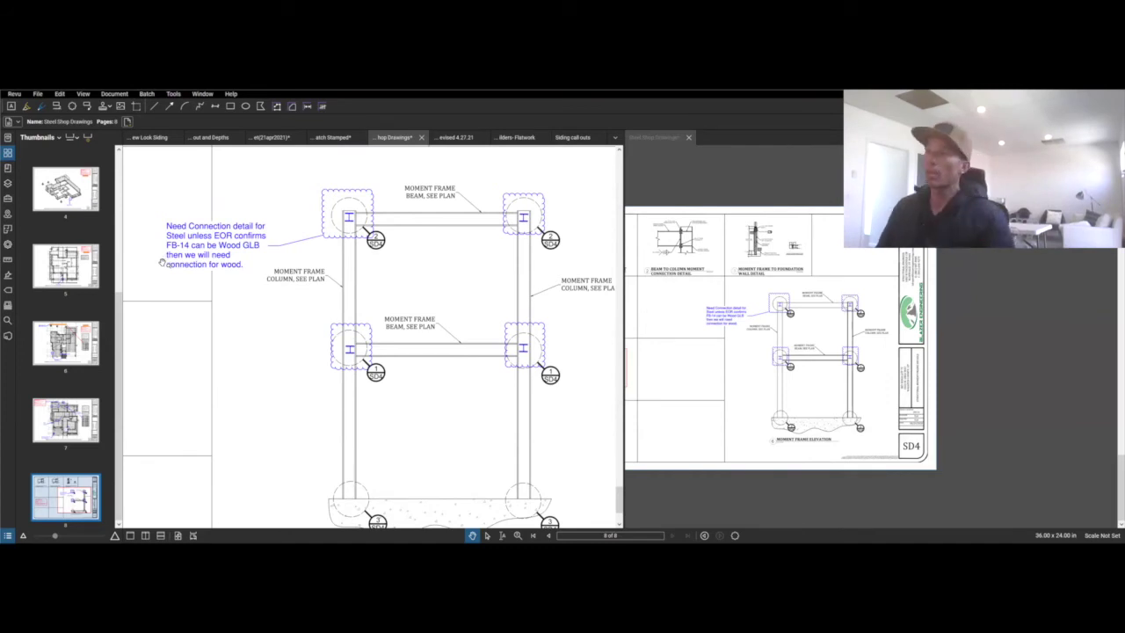
{"action": "scroll", "coordinate": [245, 313], "scroll_direction": "down", "scroll_amount": 5}
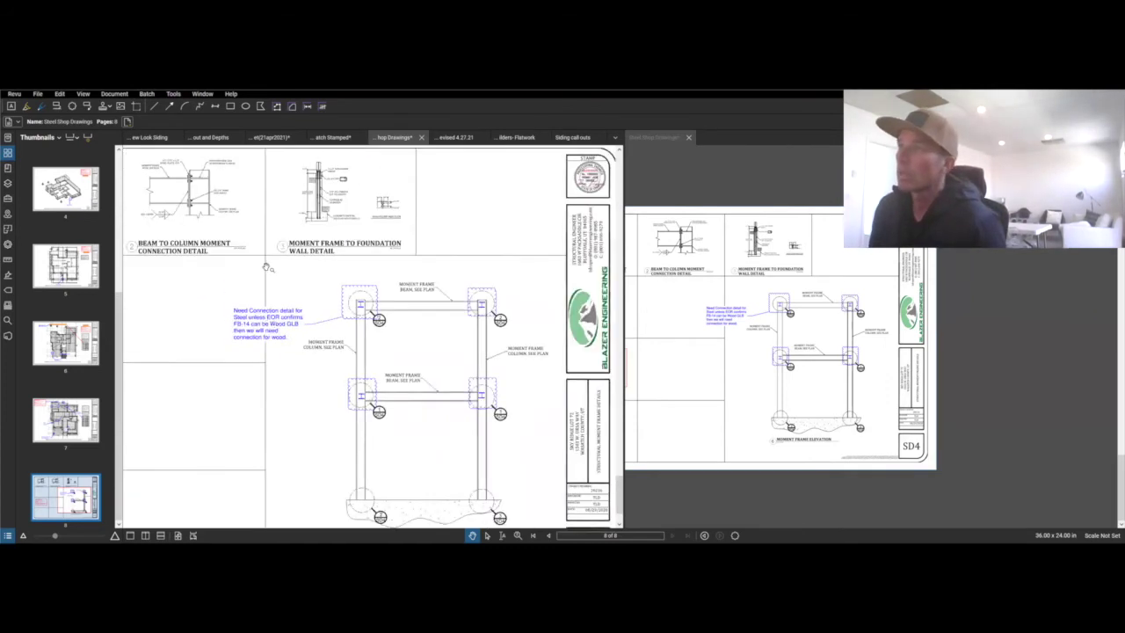
{"action": "left_click_drag", "start_coordinate": [249, 263], "coordinate": [253, 252]}
{"action": "left_click_drag", "start_coordinate": [286, 399], "coordinate": [264, 354]}
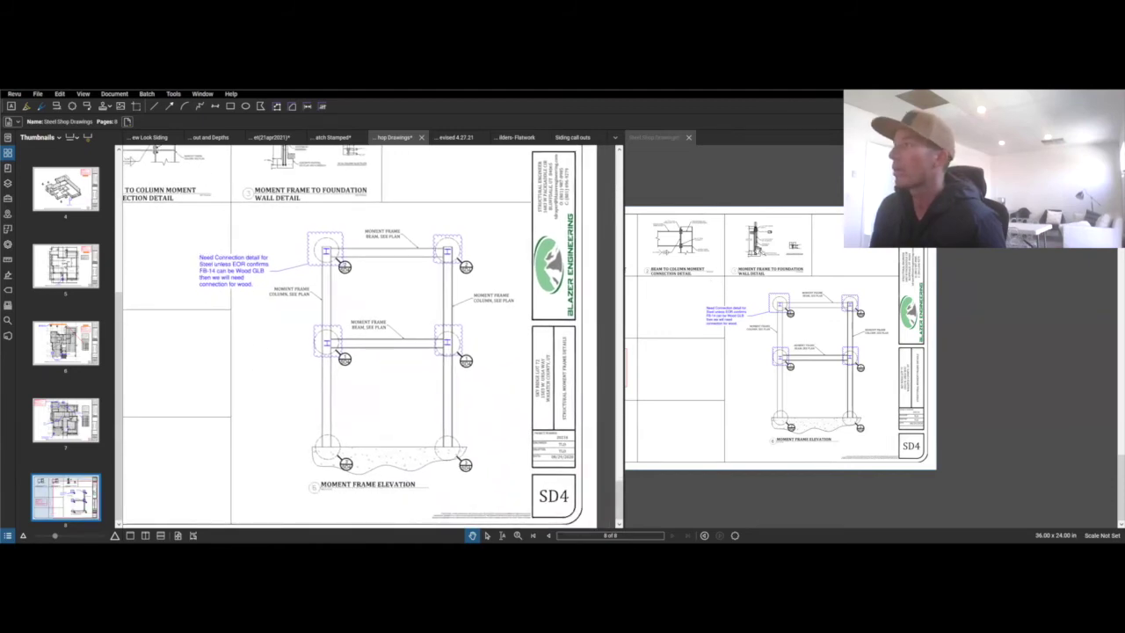
Step: Examine the moment frame to foundation wall detail on sheet SD4, including the all-thread rods, couplers and concrete footing
{"action": "scroll", "coordinate": [757, 250], "scroll_direction": "up", "scroll_amount": 3}
{"action": "left_click_drag", "start_coordinate": [276, 167], "coordinate": [329, 321]}
{"action": "scroll", "coordinate": [329, 321], "scroll_direction": "up", "scroll_amount": 7}
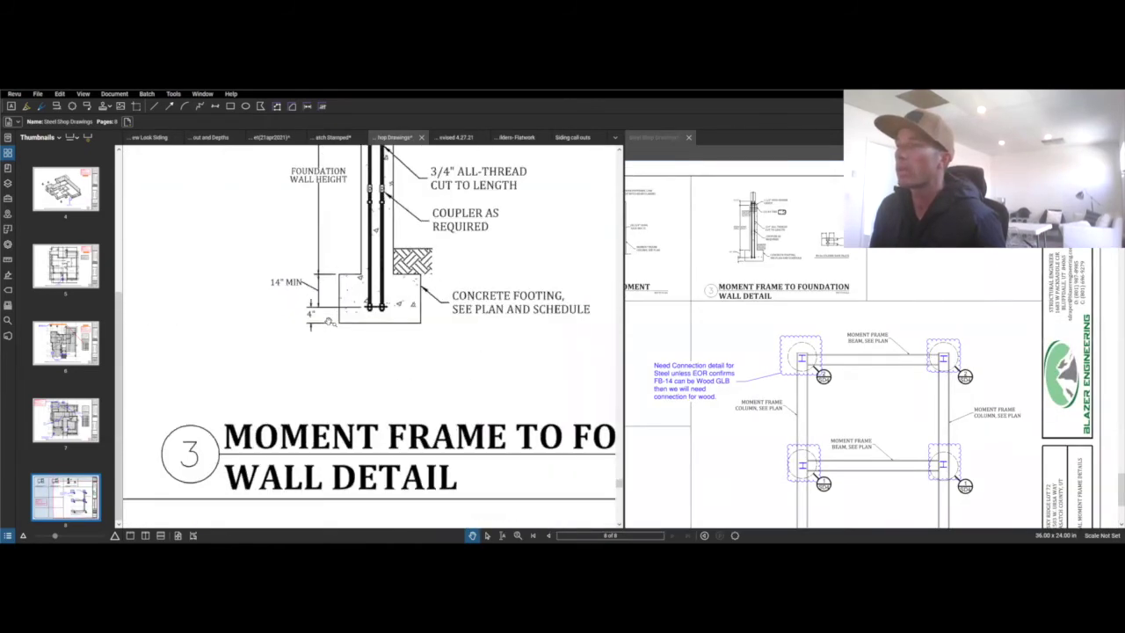
{"action": "left_click_drag", "start_coordinate": [462, 271], "coordinate": [439, 375]}
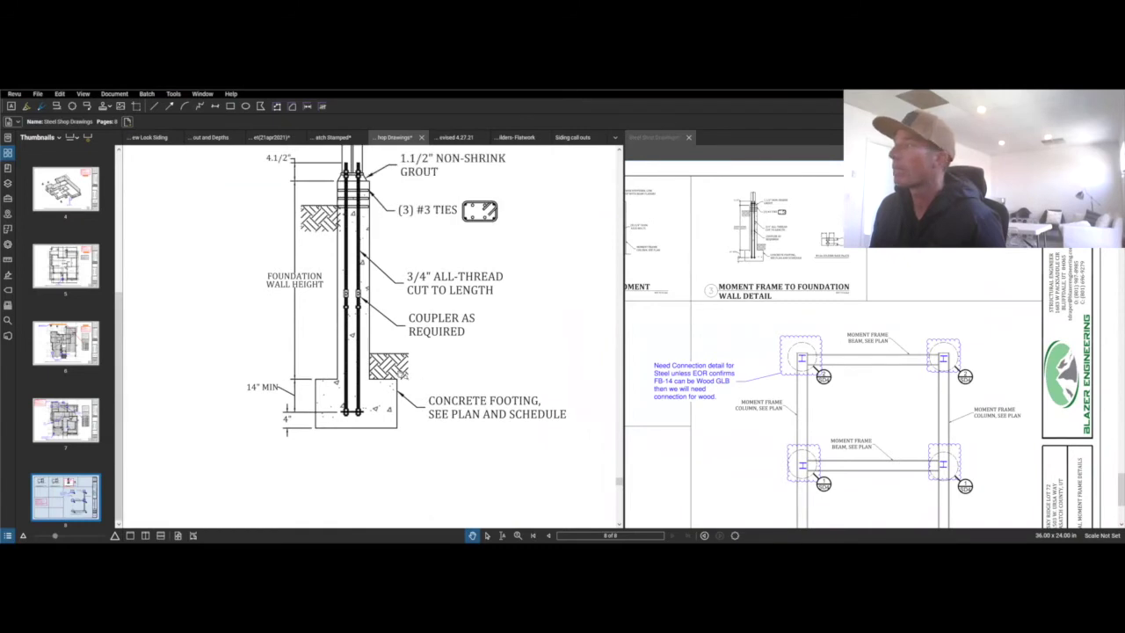
{"action": "left_click_drag", "start_coordinate": [398, 326], "coordinate": [336, 384]}
{"action": "scroll", "coordinate": [341, 375], "scroll_direction": "down", "scroll_amount": 1}
{"action": "left_click_drag", "start_coordinate": [424, 368], "coordinate": [373, 345]}
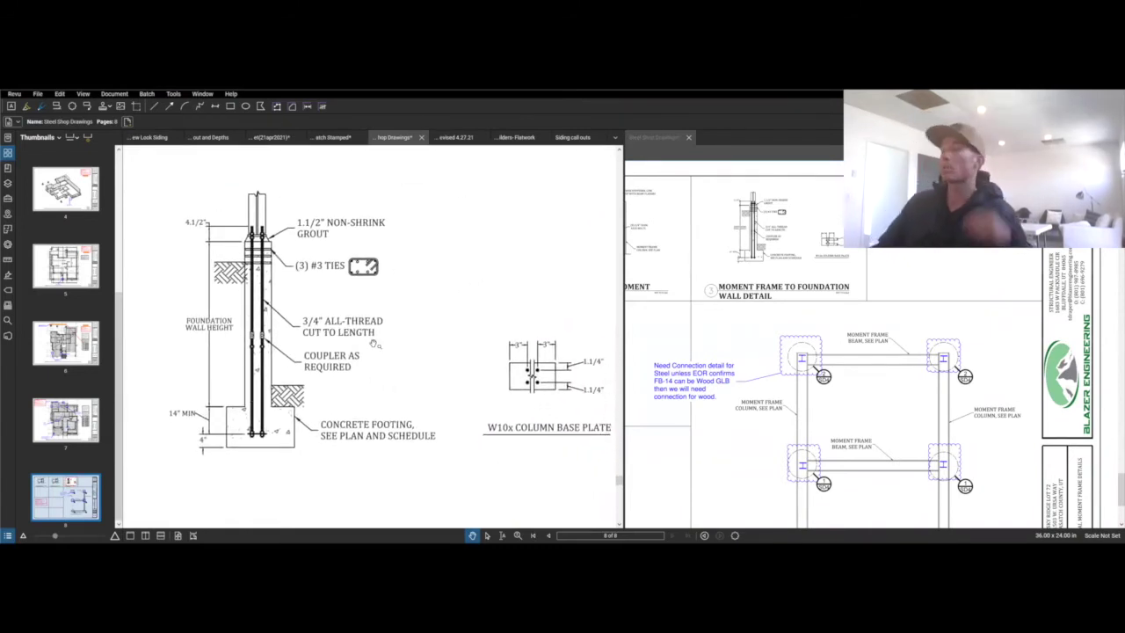
{"action": "scroll", "coordinate": [273, 437], "scroll_direction": "up", "scroll_amount": 1}
{"action": "scroll", "coordinate": [273, 437], "scroll_direction": "up", "scroll_amount": 1}
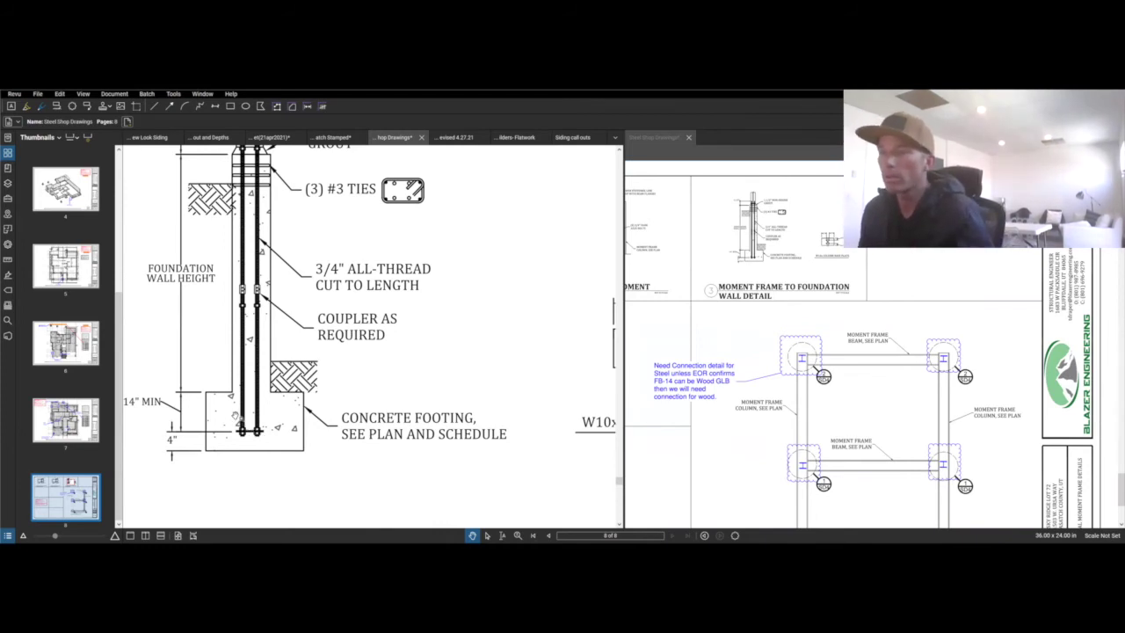
Step: Draw red lines over the lower ends of both all-thread rods in the footing, each with a horizontal leg turning outward
{"action": "key", "text": "l"}
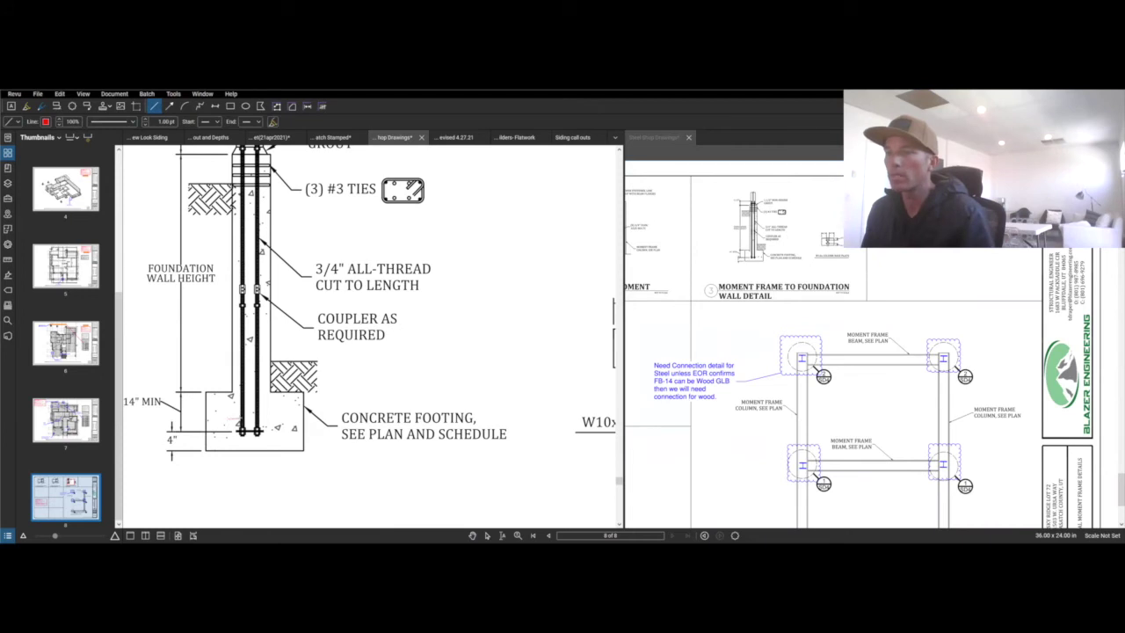
{"action": "key", "text": "Escape"}
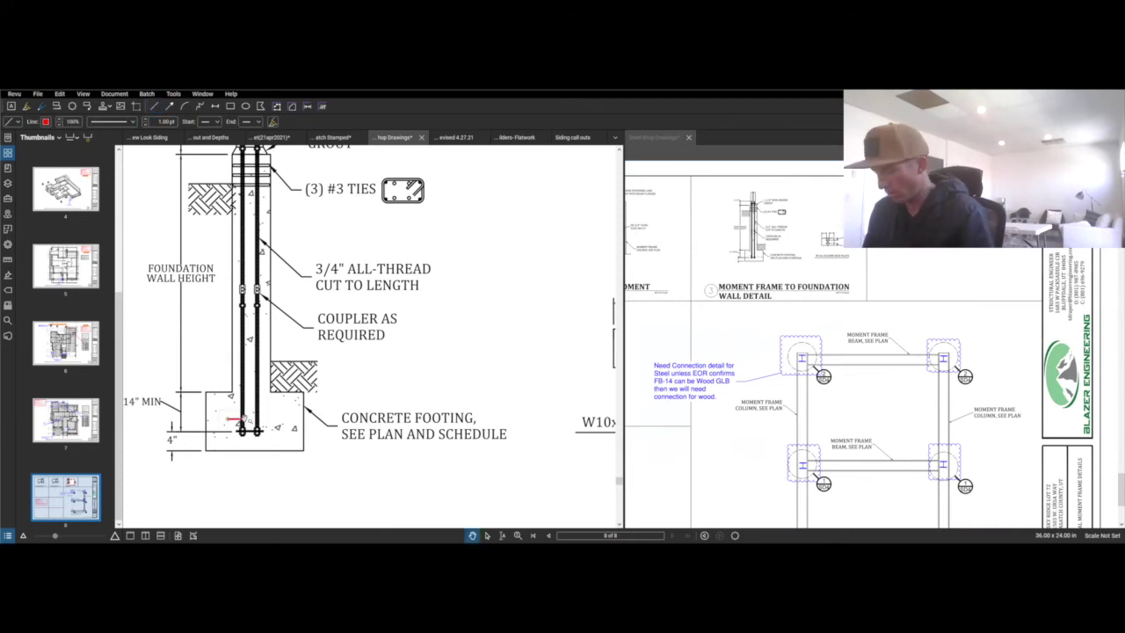
{"action": "key", "text": "l"}
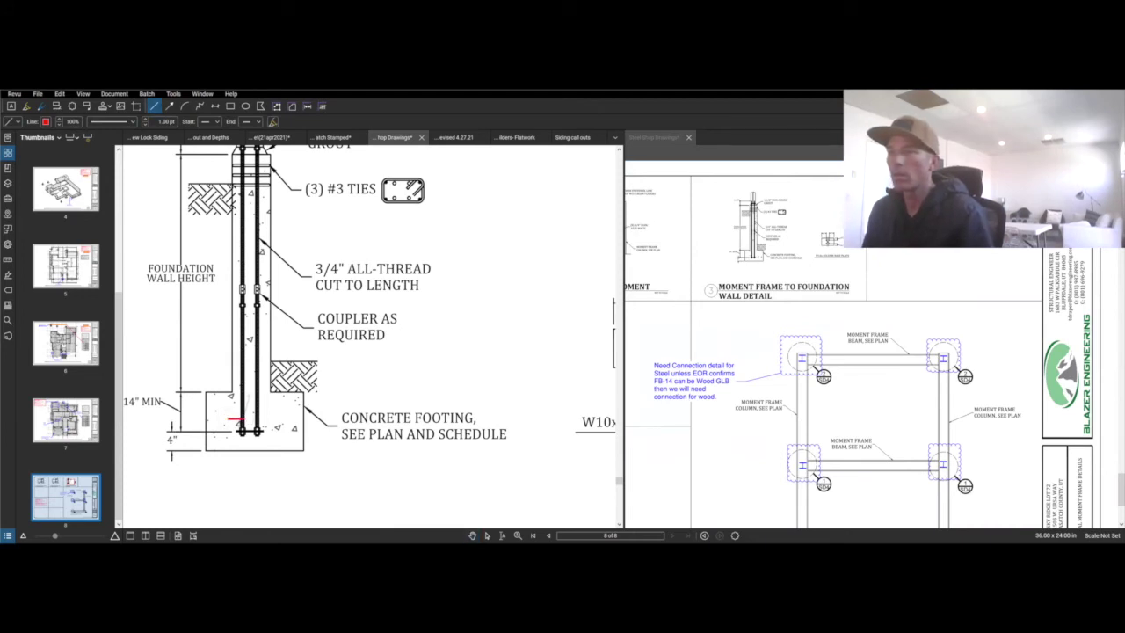
{"action": "left_click", "coordinate": [242, 383]}
{"action": "key", "text": "l"}
{"action": "left_click", "coordinate": [258, 418]}
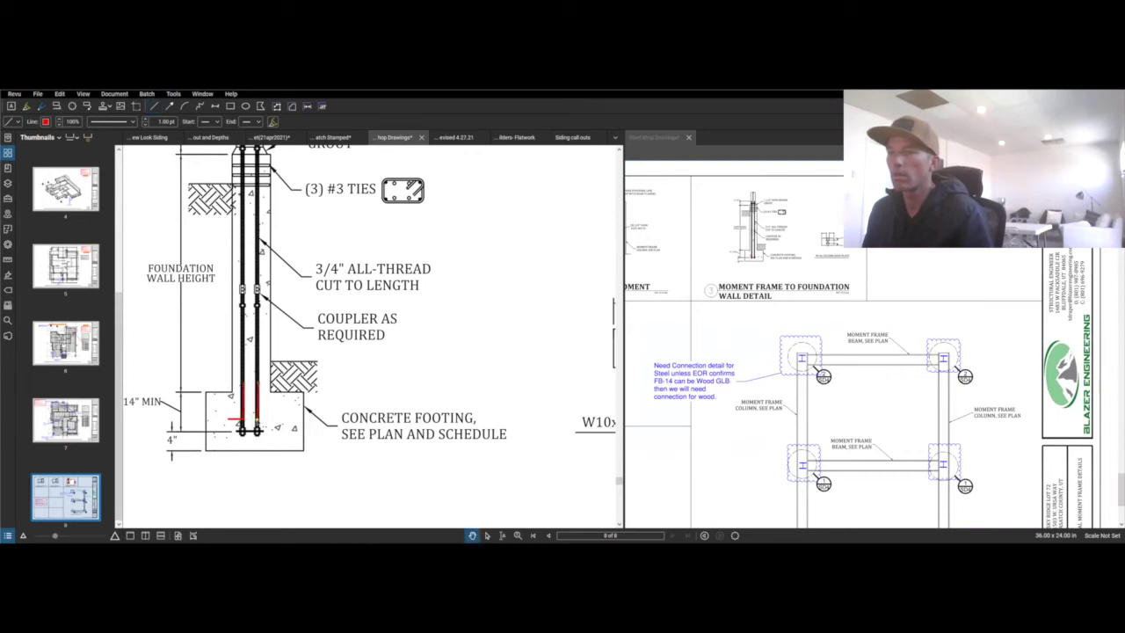
{"action": "key", "text": "l"}
{"action": "left_click", "coordinate": [270, 419]}
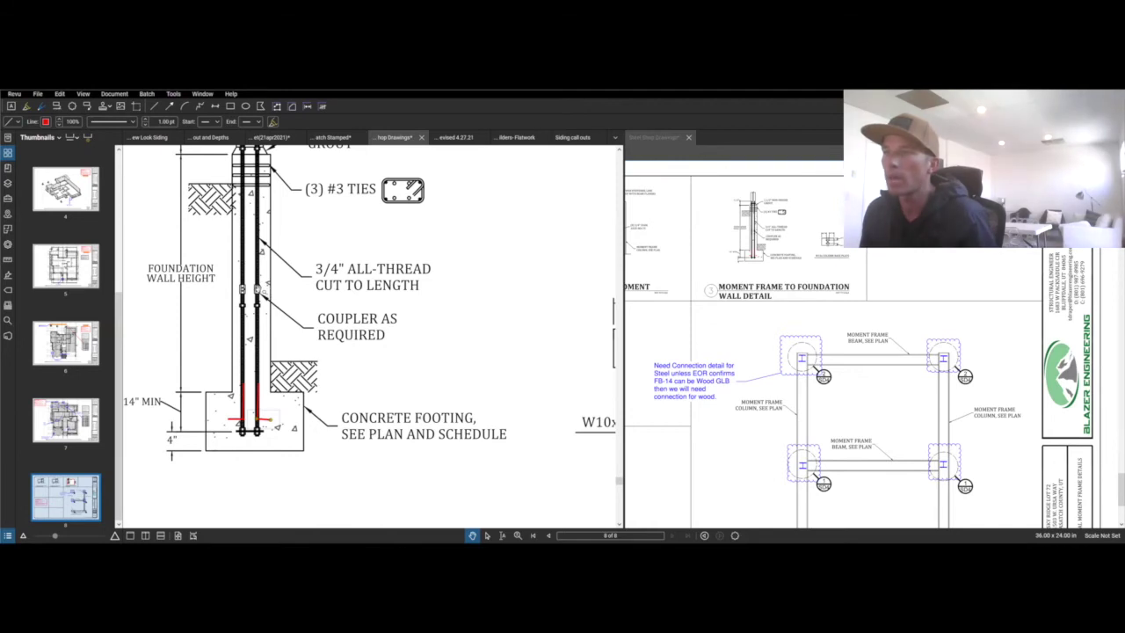
Step: Inspect the all-thread and coupler callouts and the bolt spacing on the W10x column base plate
{"action": "left_click_drag", "start_coordinate": [257, 290], "coordinate": [269, 294]}
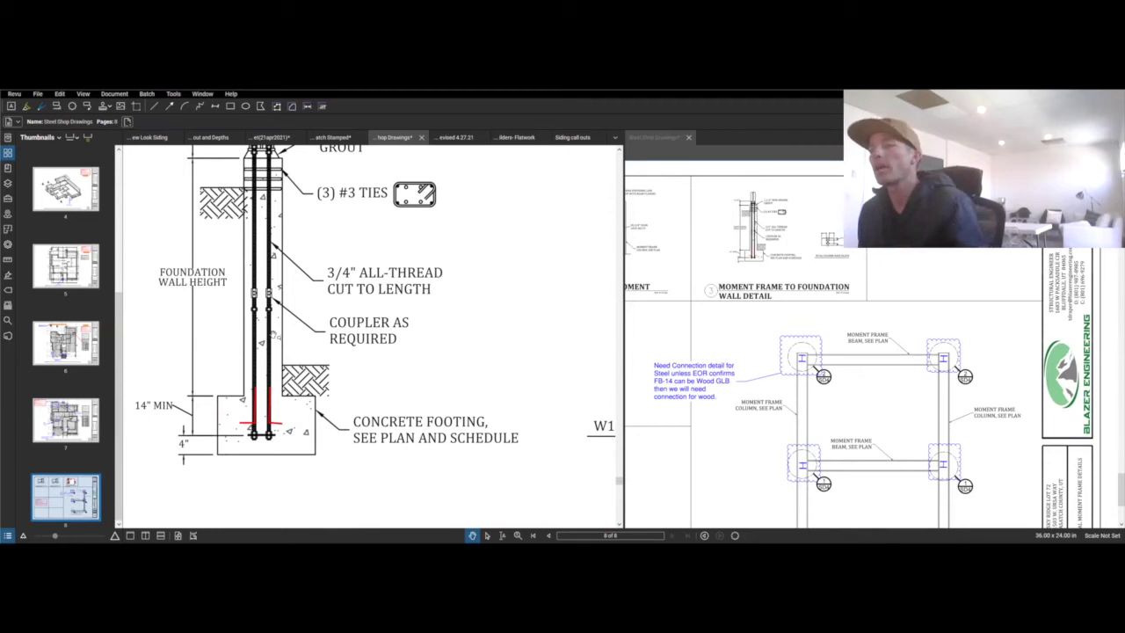
{"action": "scroll", "coordinate": [309, 350], "scroll_direction": "down", "scroll_amount": 3}
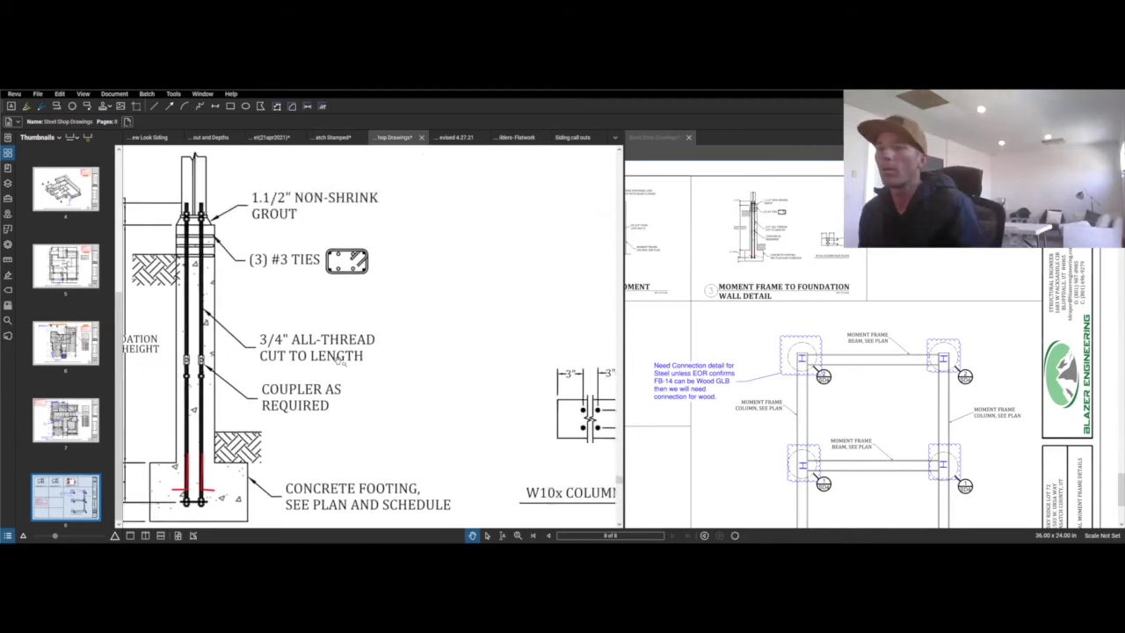
{"action": "mouse_move", "coordinate": [455, 344]}
{"action": "left_mouse_down"}
{"action": "mouse_move", "coordinate": [407, 380]}
{"action": "mouse_move", "coordinate": [355, 329]}
{"action": "left_mouse_up"}
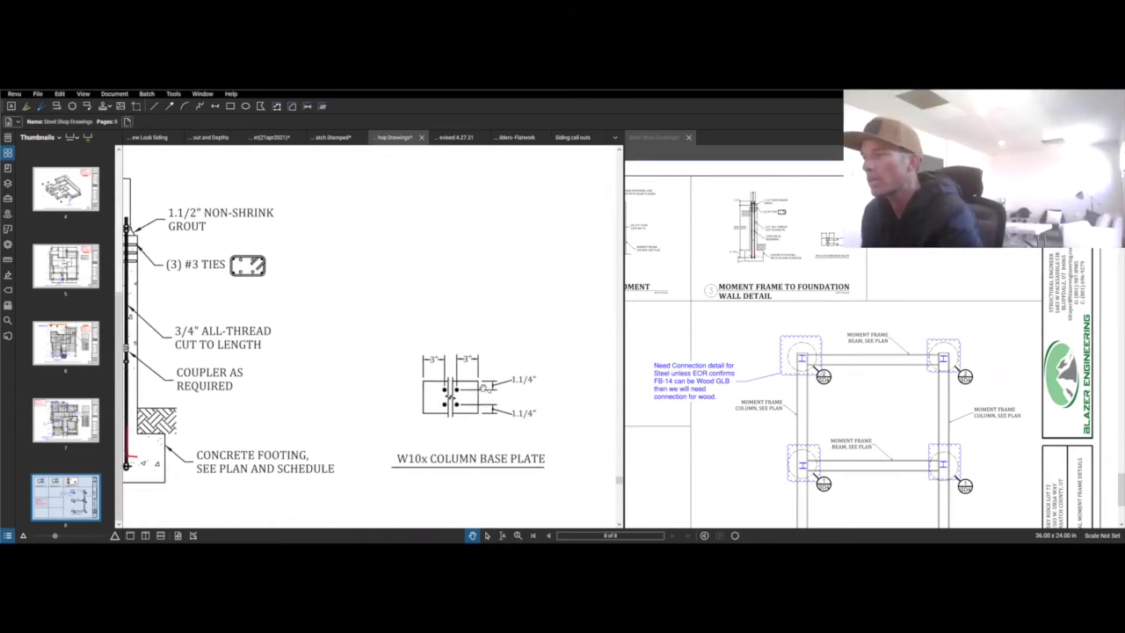
{"action": "scroll", "coordinate": [462, 395], "scroll_direction": "up", "scroll_amount": 1}
{"action": "scroll", "coordinate": [460, 394], "scroll_direction": "up", "scroll_amount": 1}
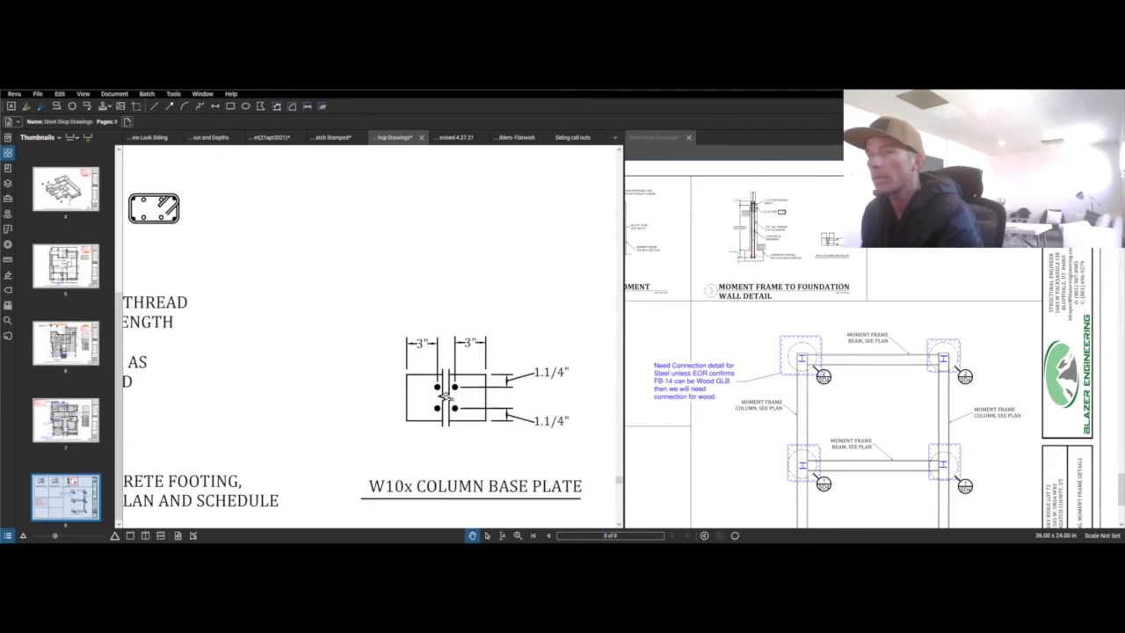
Step: Bring up the W10x column base plate detail in the second view of the Steel Shop Drawings
{"action": "left_click_drag", "start_coordinate": [770, 289], "coordinate": [555, 383]}
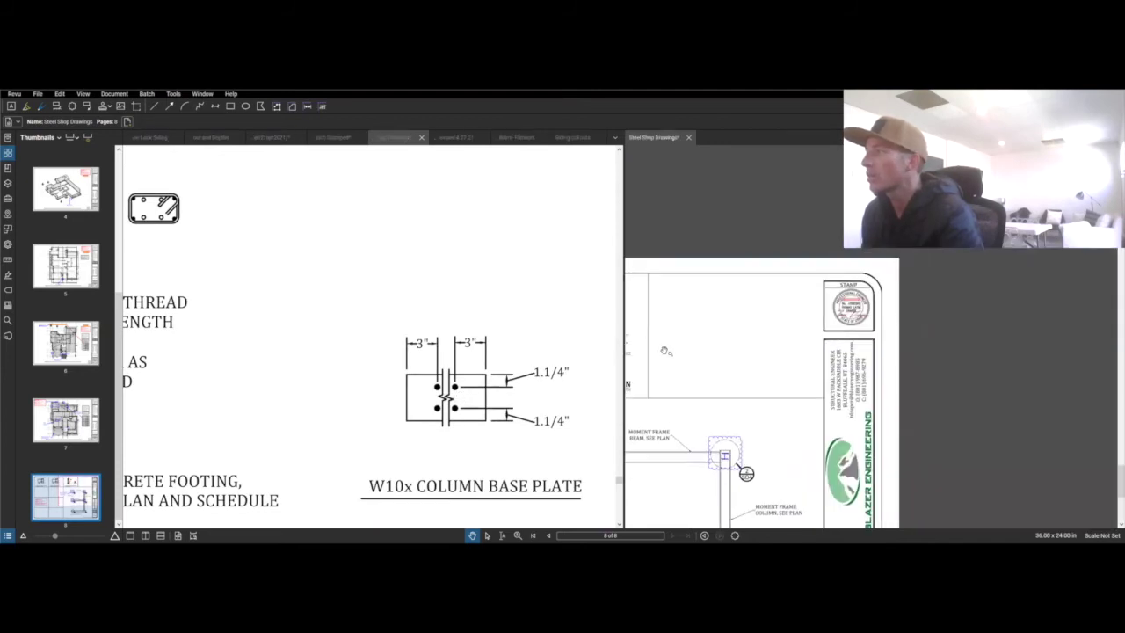
{"action": "left_click_drag", "start_coordinate": [665, 351], "coordinate": [751, 325]}
{"action": "scroll", "coordinate": [707, 309], "scroll_direction": "up", "scroll_amount": 7}
{"action": "left_click_drag", "start_coordinate": [674, 299], "coordinate": [749, 323]}
{"action": "scroll", "coordinate": [289, 405], "scroll_direction": "down", "scroll_amount": 4}
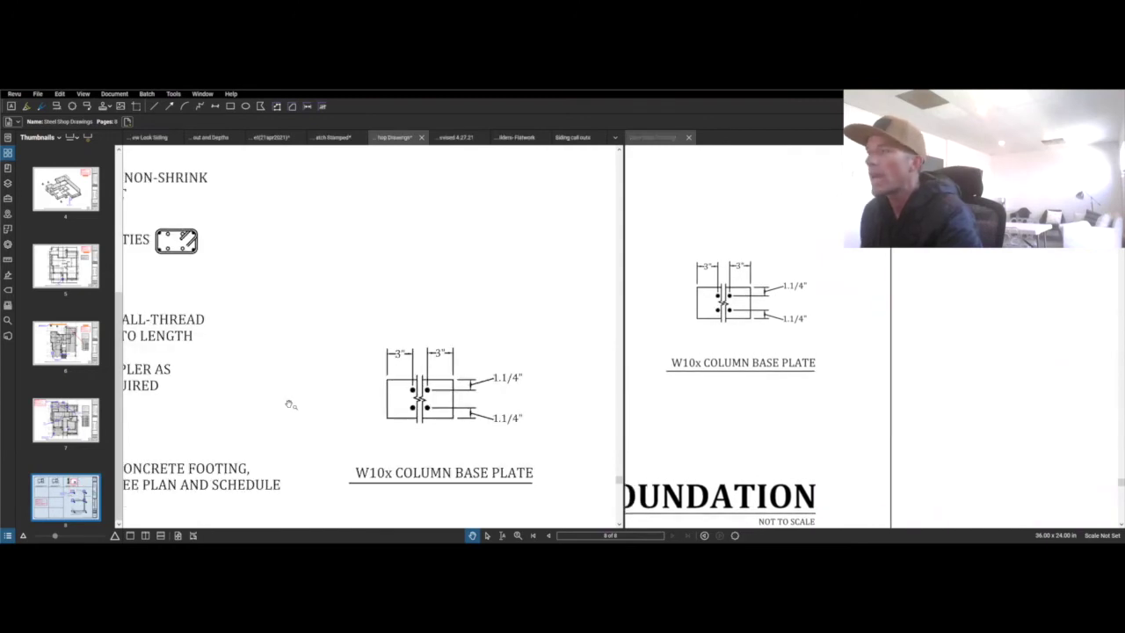
Step: Open page 5 and inspect the W10x26 MF column at grid G with its FS-36 footing and STHD10 callout
{"action": "left_click", "coordinate": [66, 266]}
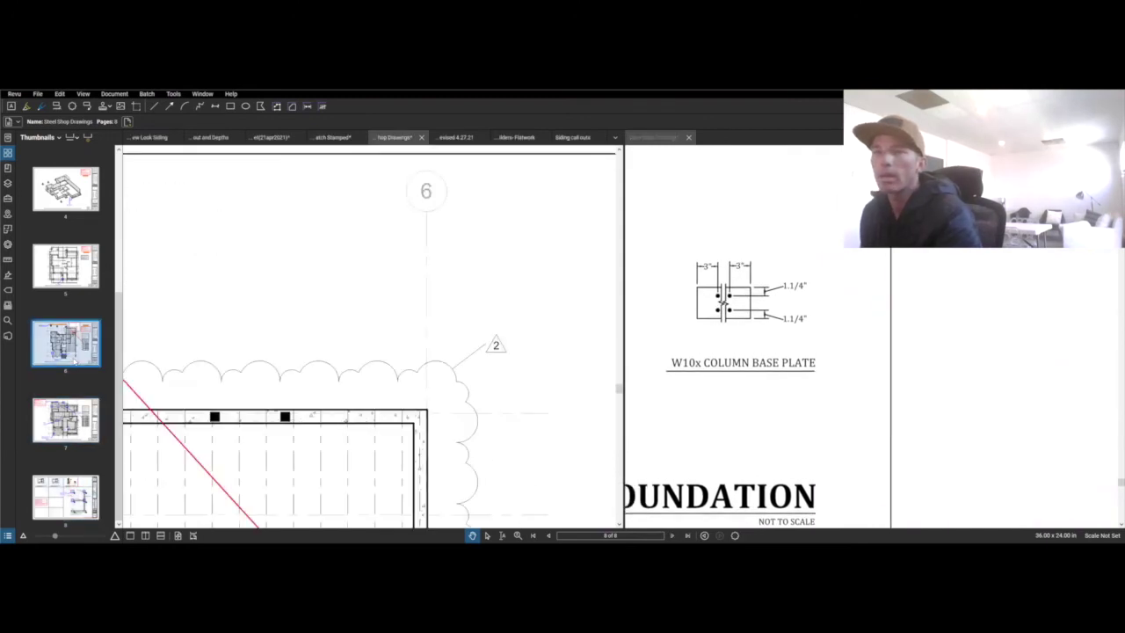
{"action": "scroll", "coordinate": [374, 211], "scroll_direction": "up", "scroll_amount": 3}
{"action": "scroll", "coordinate": [375, 211], "scroll_direction": "down", "scroll_amount": 5}
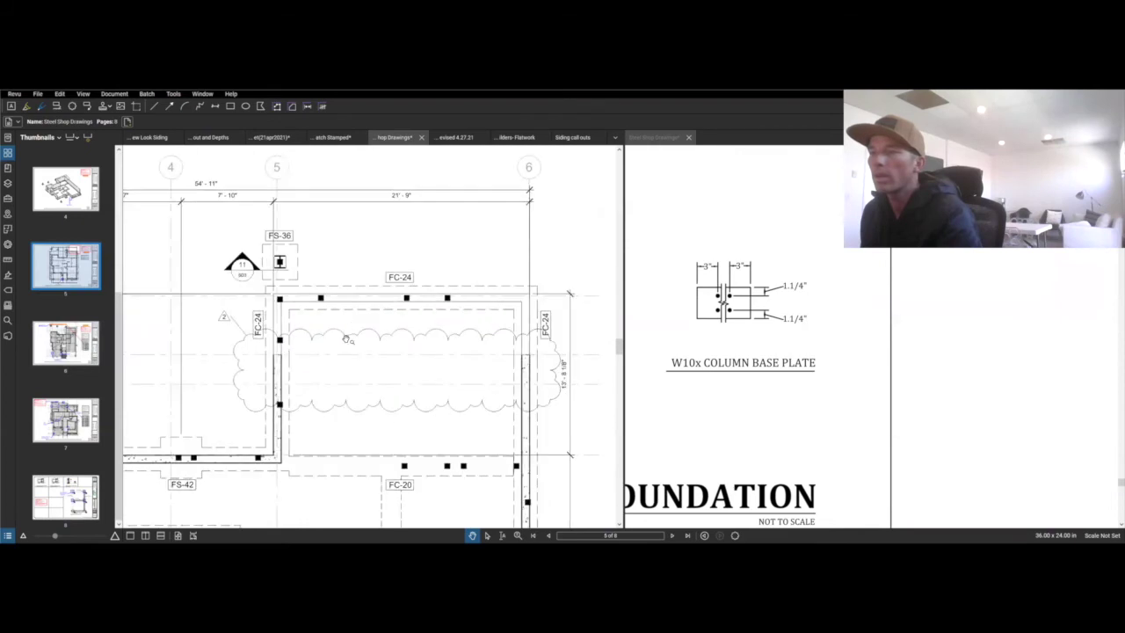
{"action": "mouse_move", "coordinate": [410, 384]}
{"action": "left_mouse_down"}
{"action": "mouse_move", "coordinate": [394, 340]}
{"action": "mouse_move", "coordinate": [361, 339]}
{"action": "left_mouse_up"}
{"action": "scroll", "coordinate": [361, 338], "scroll_direction": "up", "scroll_amount": 1}
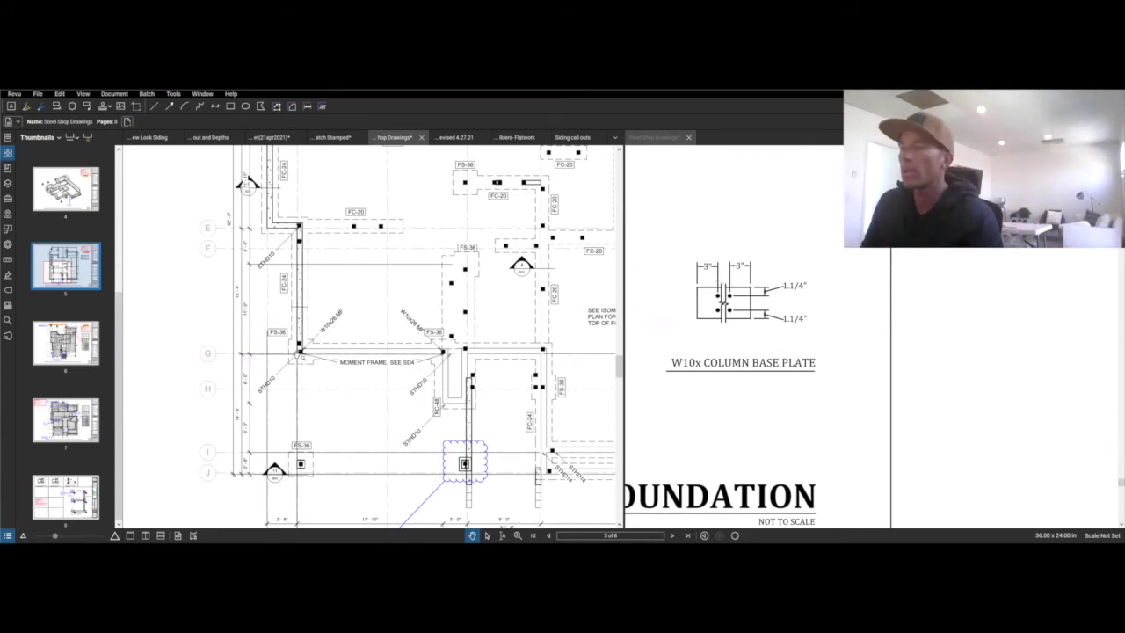
{"action": "scroll", "coordinate": [299, 350], "scroll_direction": "up", "scroll_amount": 4}
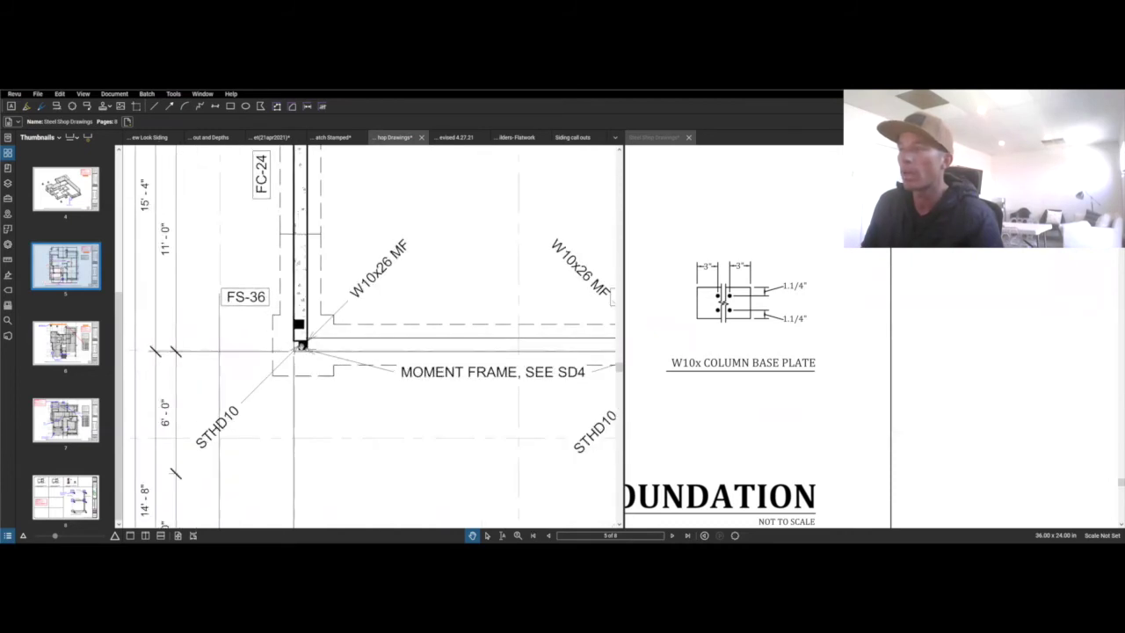
{"action": "scroll", "coordinate": [300, 346], "scroll_direction": "down", "scroll_amount": 4}
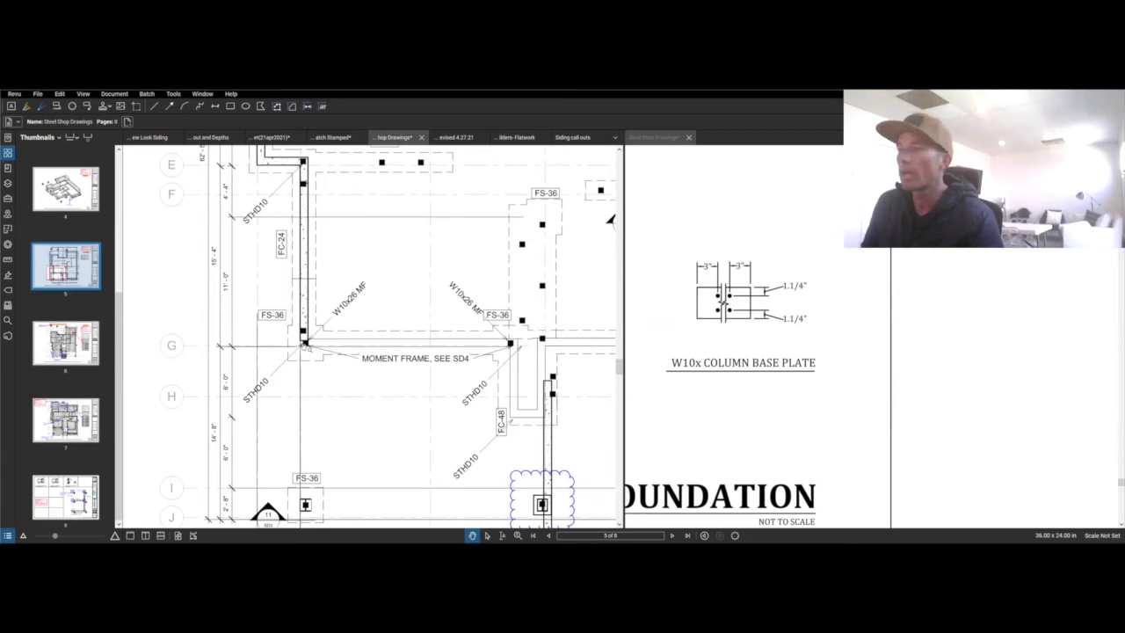
{"action": "scroll", "coordinate": [302, 346], "scroll_direction": "up", "scroll_amount": 4}
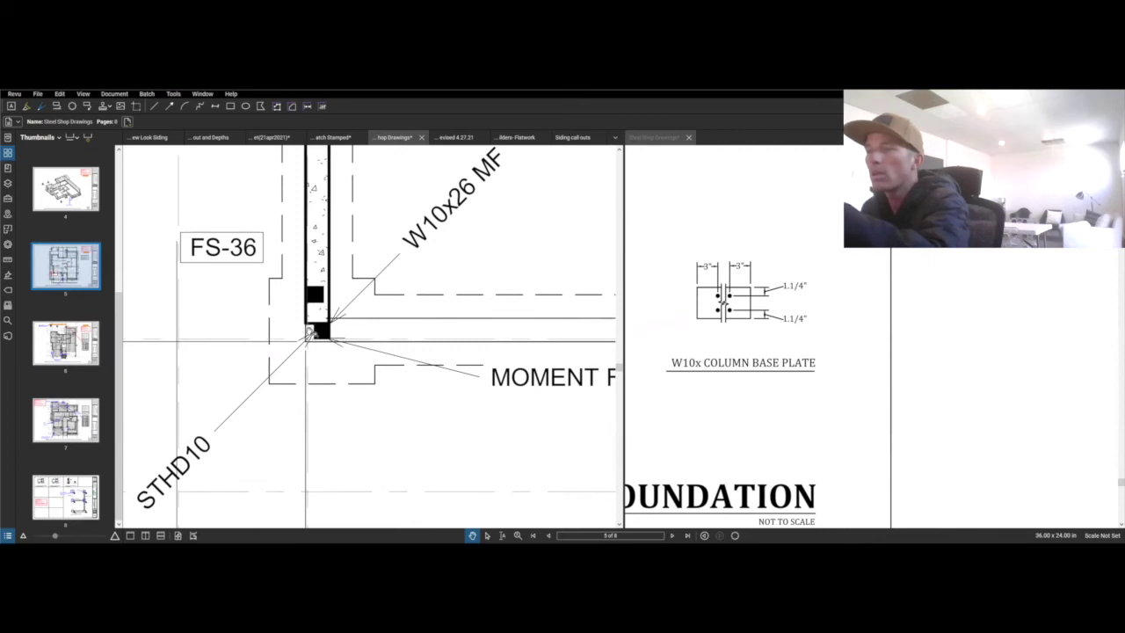
{"action": "left_click_drag", "start_coordinate": [310, 334], "coordinate": [306, 343]}
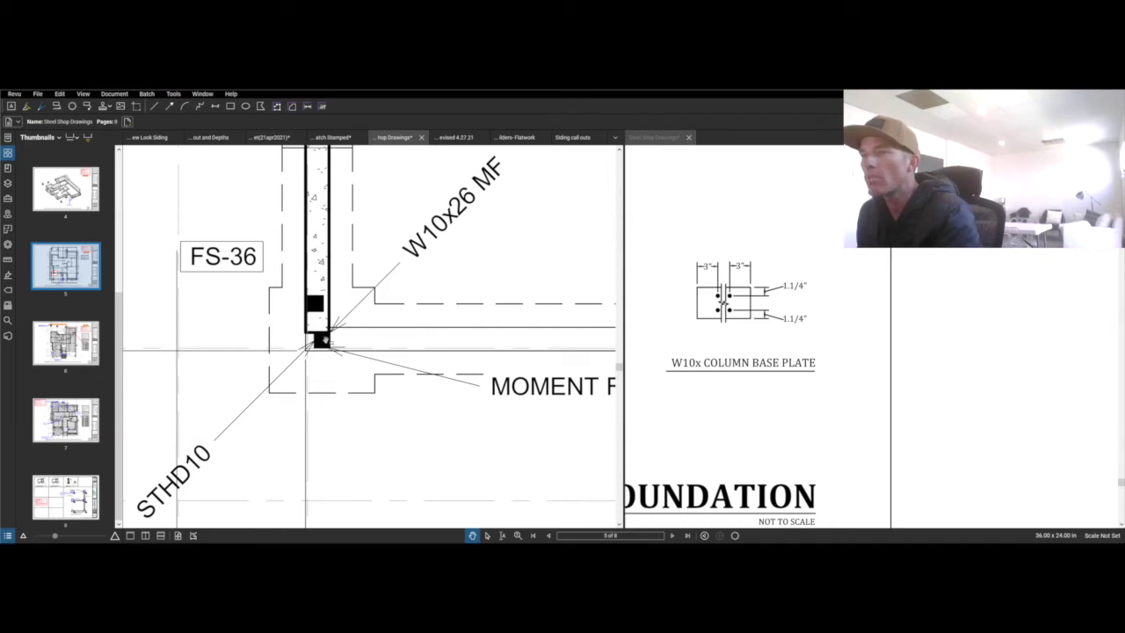
Step: Compare the column base plate detail with the moment frame run along grid G between the two W10x26 MF columns
{"action": "left_click_drag", "start_coordinate": [693, 303], "coordinate": [743, 304]}
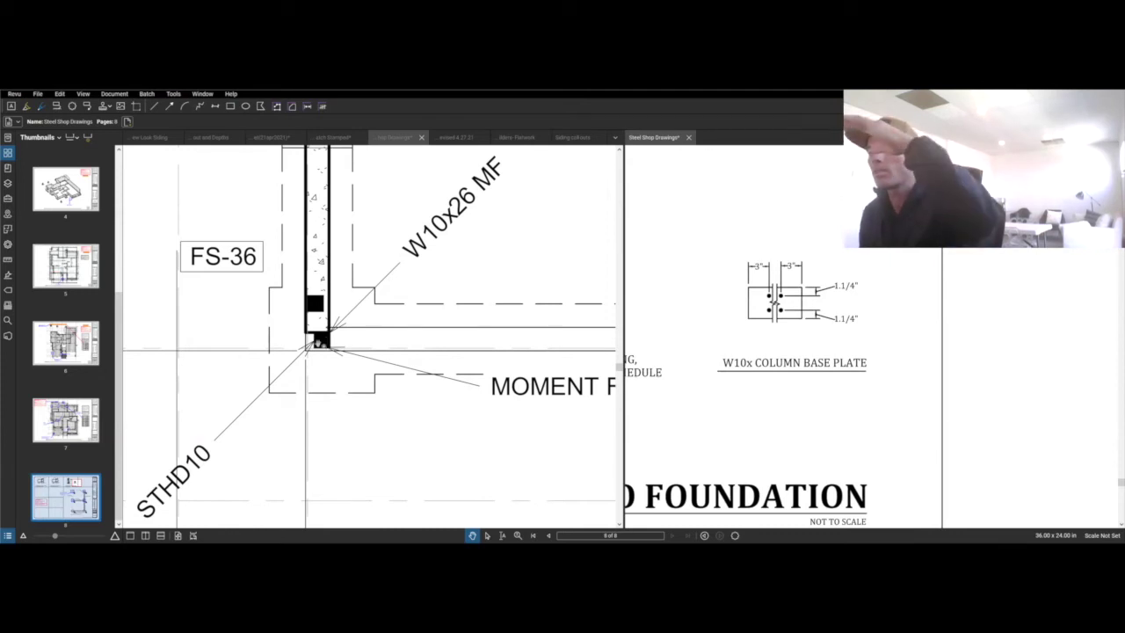
{"action": "scroll", "coordinate": [378, 339], "scroll_direction": "down", "scroll_amount": 2}
{"action": "left_click_drag", "start_coordinate": [473, 349], "coordinate": [434, 346]}
{"action": "left_click_drag", "start_coordinate": [507, 335], "coordinate": [369, 335]}
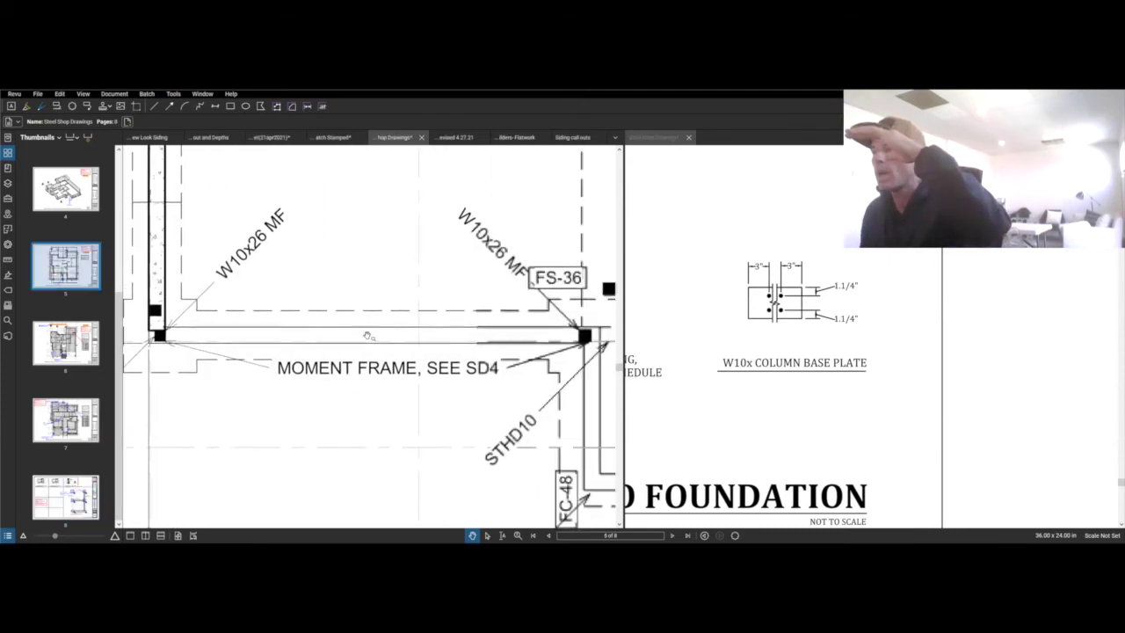
{"action": "mouse_move", "coordinate": [543, 340]}
{"action": "left_mouse_down"}
{"action": "mouse_move", "coordinate": [490, 337]}
{"action": "mouse_move", "coordinate": [504, 325]}
{"action": "left_mouse_up"}
{"action": "scroll", "coordinate": [487, 324], "scroll_direction": "down", "scroll_amount": 2}
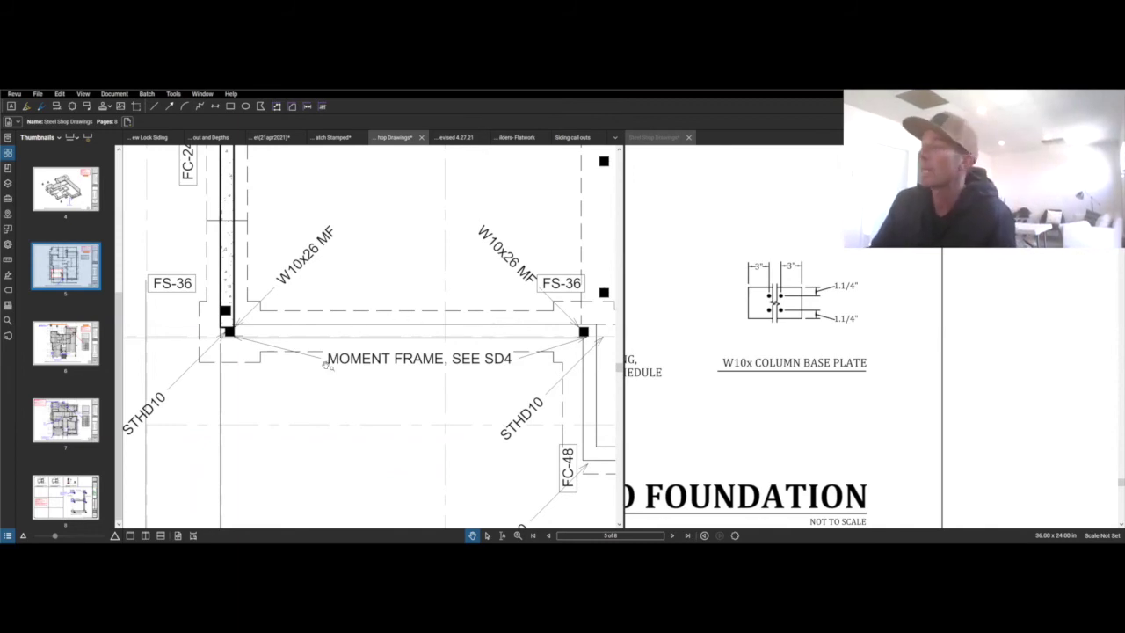
{"action": "scroll", "coordinate": [325, 365], "scroll_direction": "down", "scroll_amount": 1}
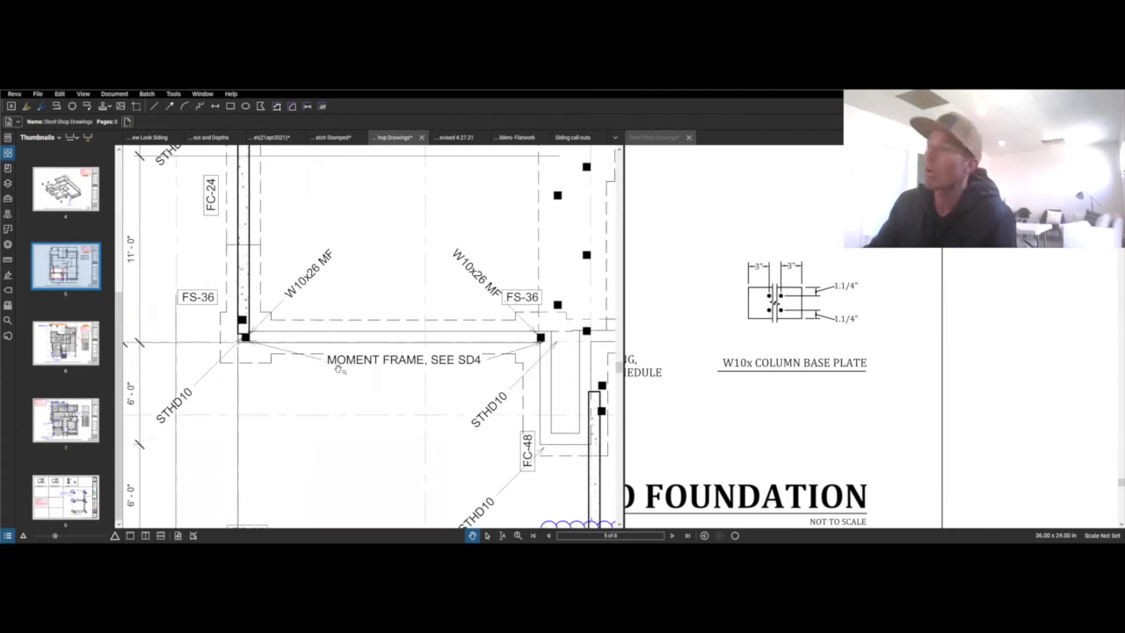
{"action": "left_click_drag", "start_coordinate": [338, 369], "coordinate": [371, 386]}
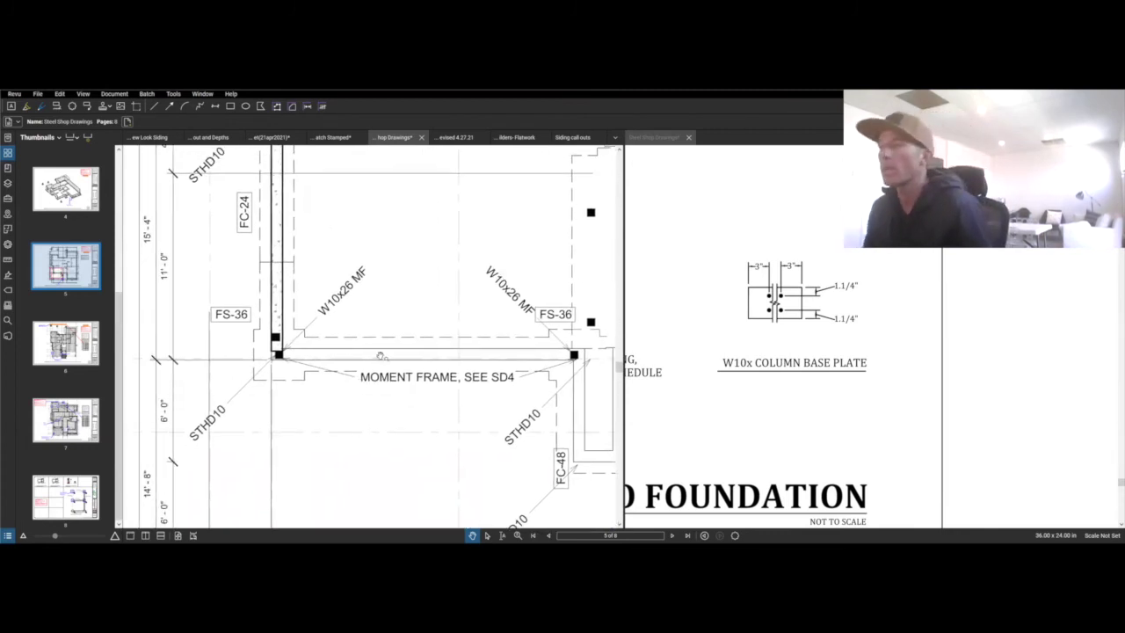
{"action": "scroll", "coordinate": [379, 356], "scroll_direction": "down", "scroll_amount": 1}
Step: Open page 3 and examine the marked-up moment frame columns B2 and C2 and the neighbouring HSS column elevations
{"action": "scroll", "coordinate": [109, 356], "scroll_direction": "up", "scroll_amount": 3}
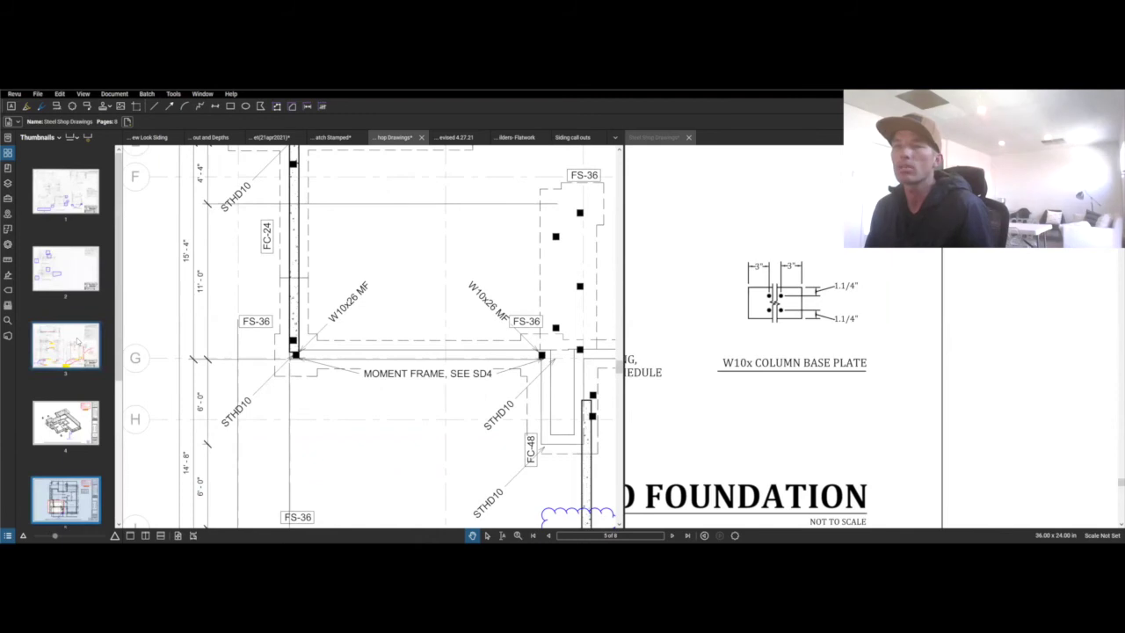
{"action": "left_click", "coordinate": [77, 340]}
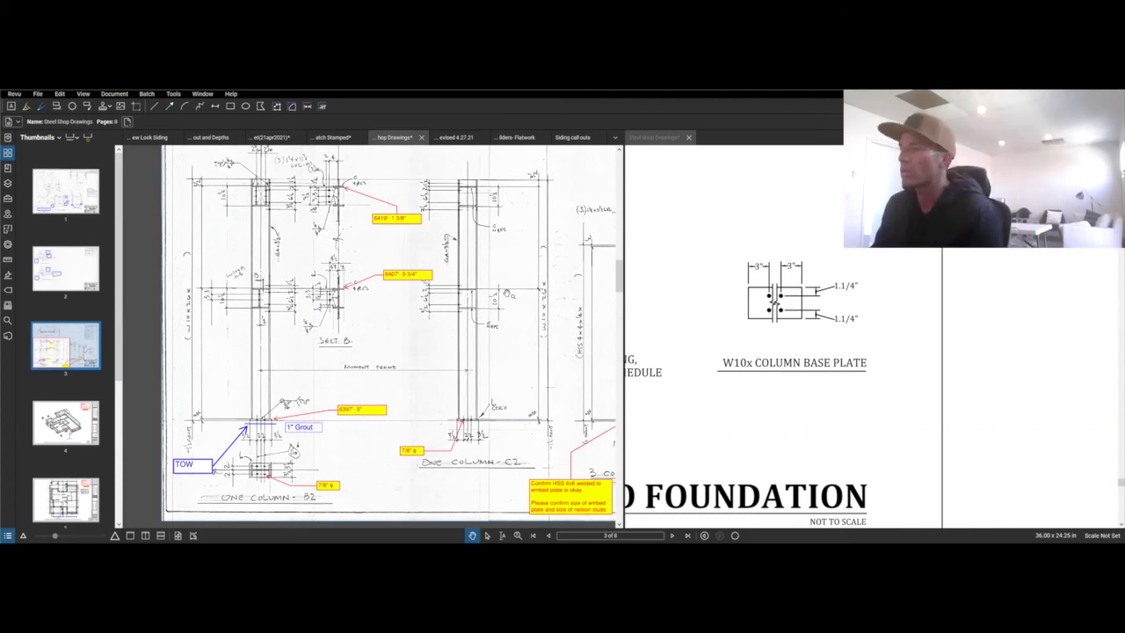
{"action": "left_click_drag", "start_coordinate": [510, 293], "coordinate": [413, 318]}
{"action": "scroll", "coordinate": [394, 330], "scroll_direction": "up", "scroll_amount": 3}
{"action": "scroll", "coordinate": [394, 330], "scroll_direction": "down", "scroll_amount": 4}
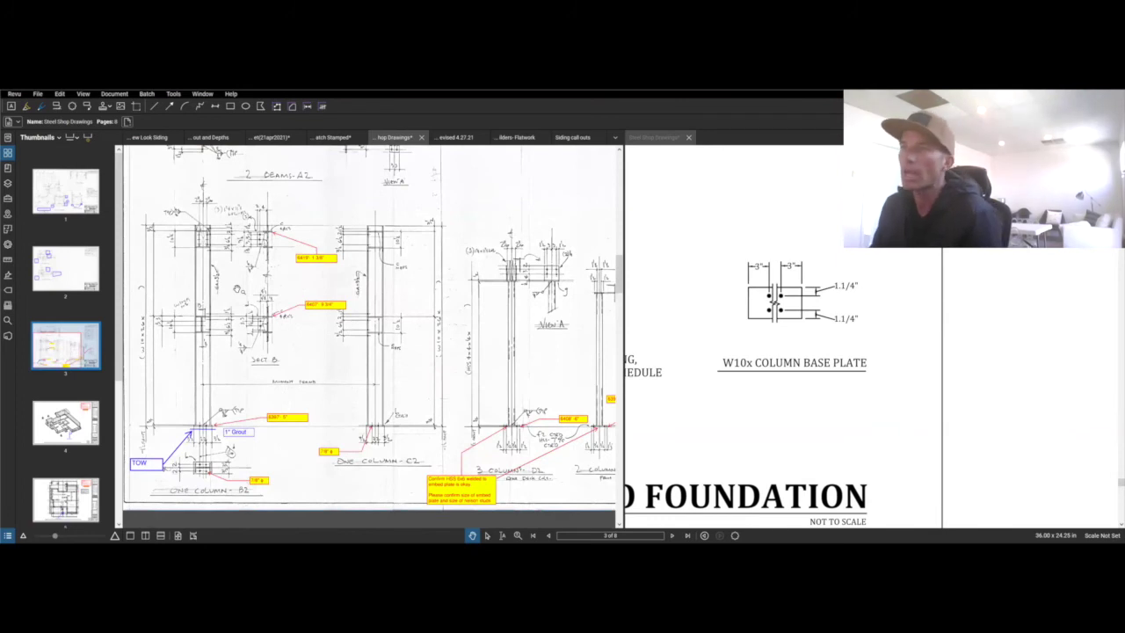
{"action": "left_click_drag", "start_coordinate": [241, 225], "coordinate": [238, 278]}
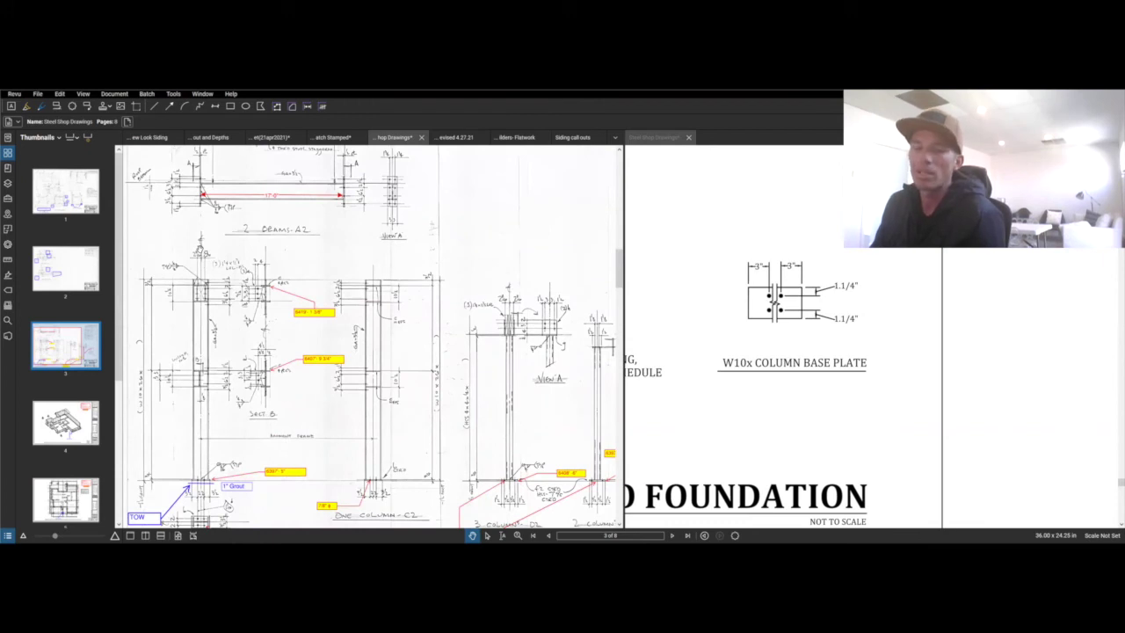
{"action": "left_click_drag", "start_coordinate": [470, 254], "coordinate": [426, 221]}
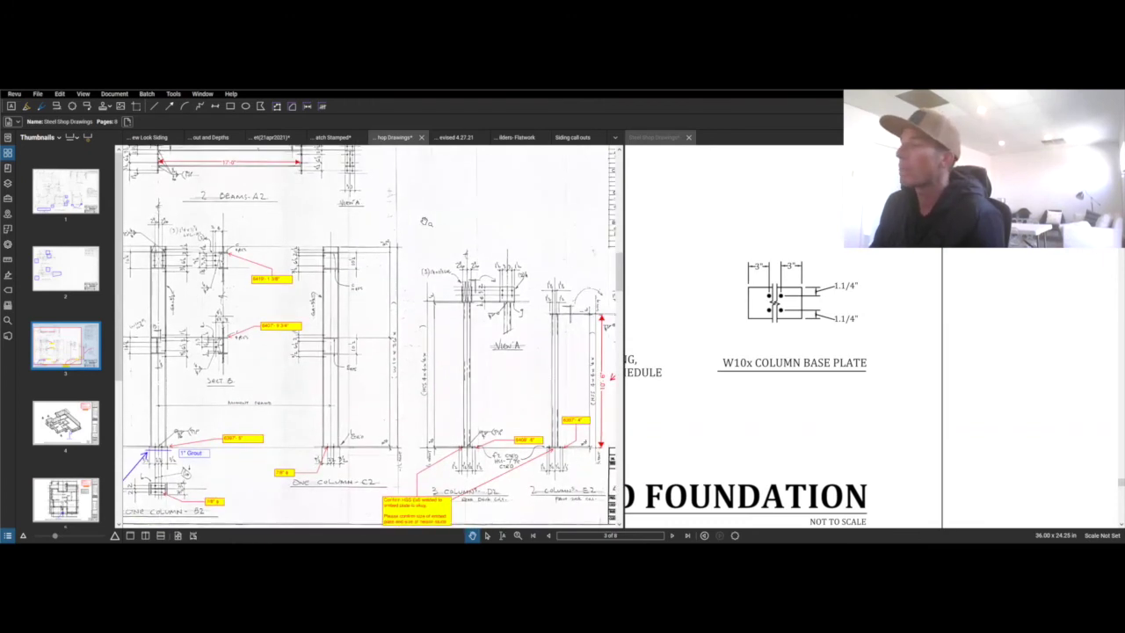
{"action": "scroll", "coordinate": [310, 317], "scroll_direction": "down", "scroll_amount": 2}
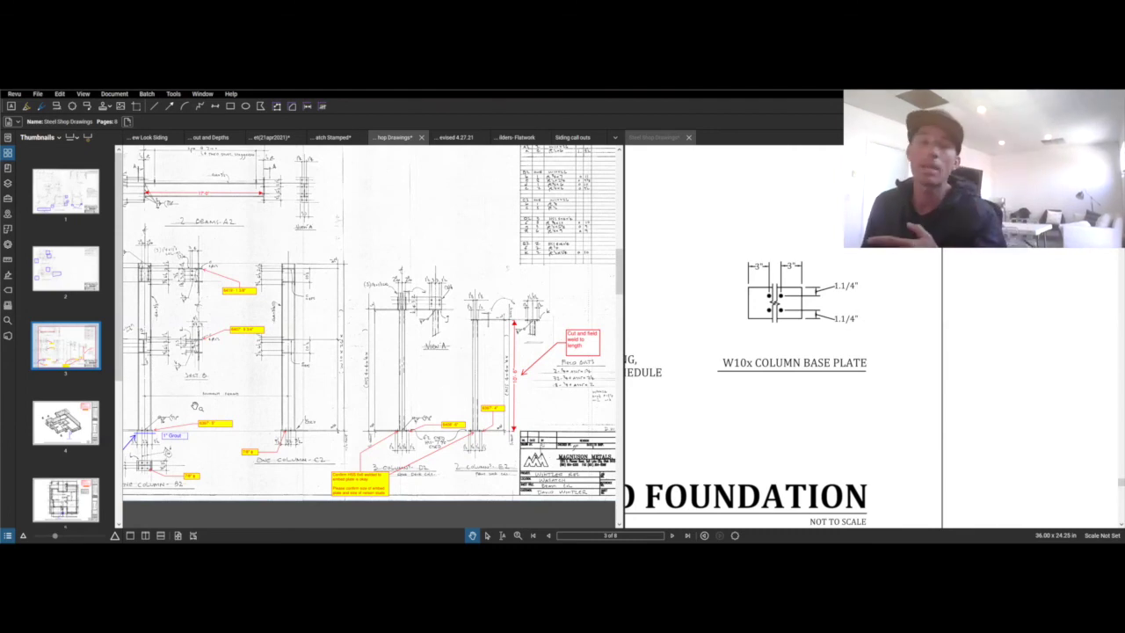
{"action": "left_click_drag", "start_coordinate": [197, 407], "coordinate": [239, 403]}
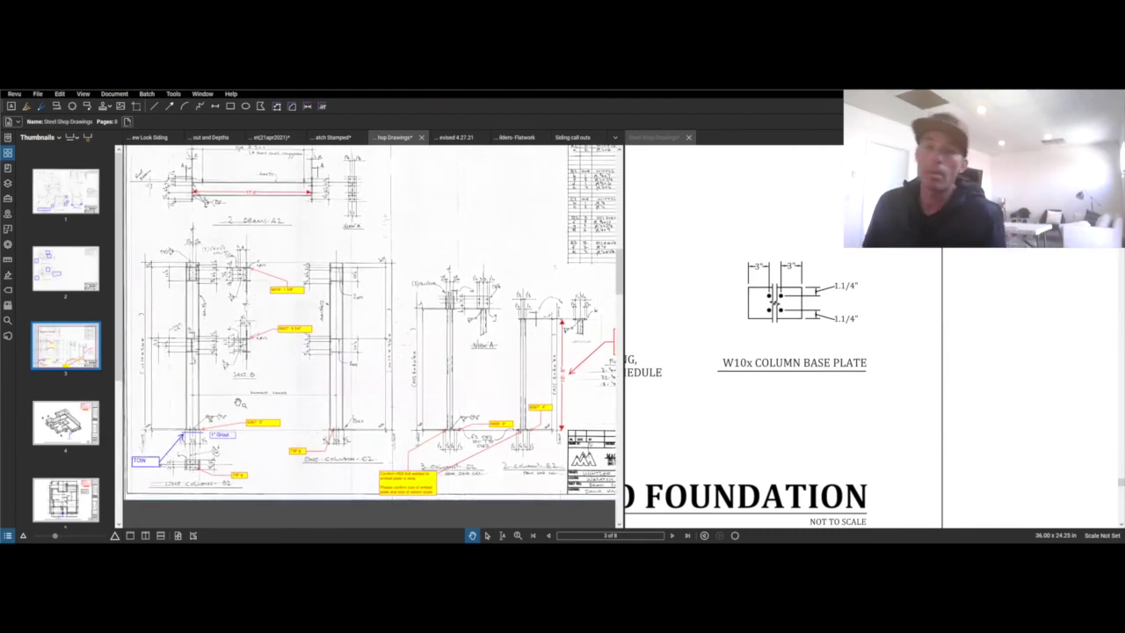